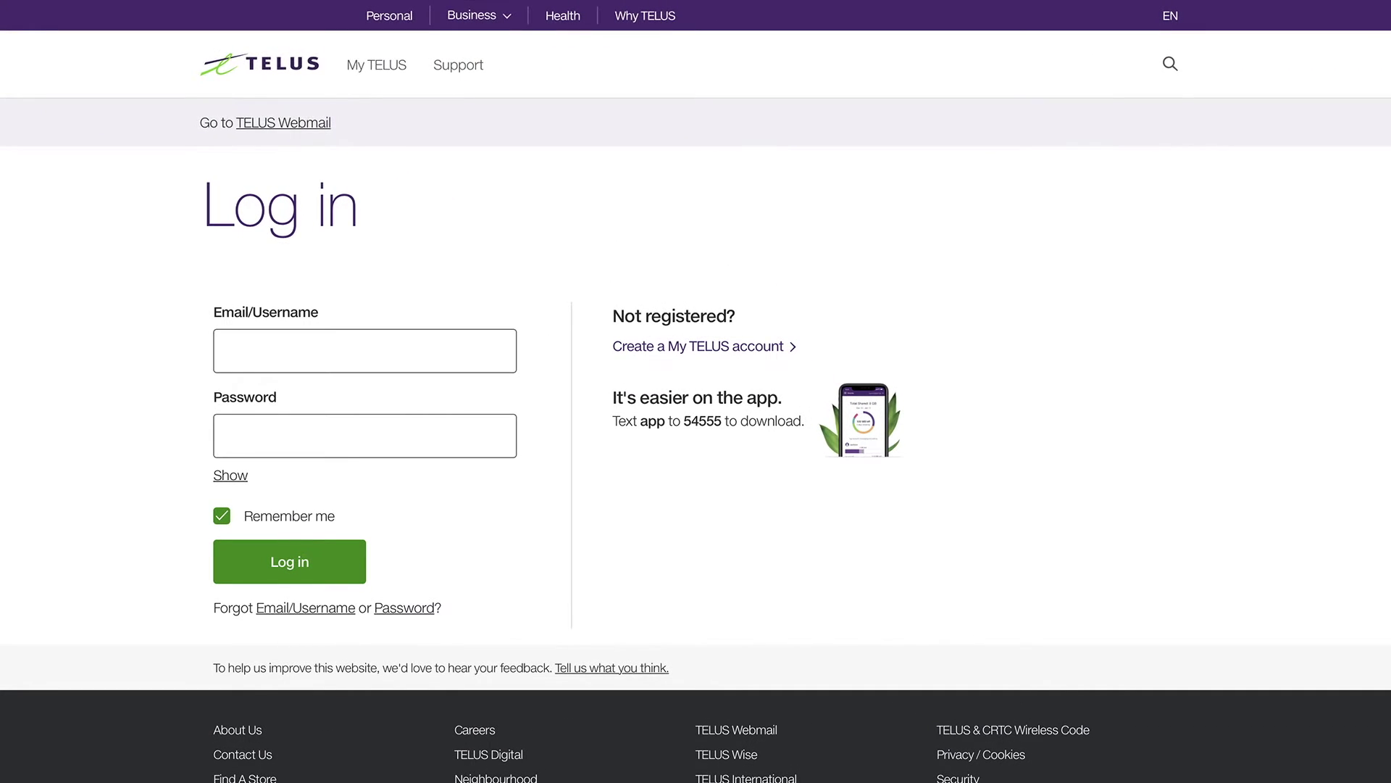
# - Log in with the business account's e-mail and password to reach the account overview
pyautogui.write('customer@company.c')
pyautogui.write('*******')
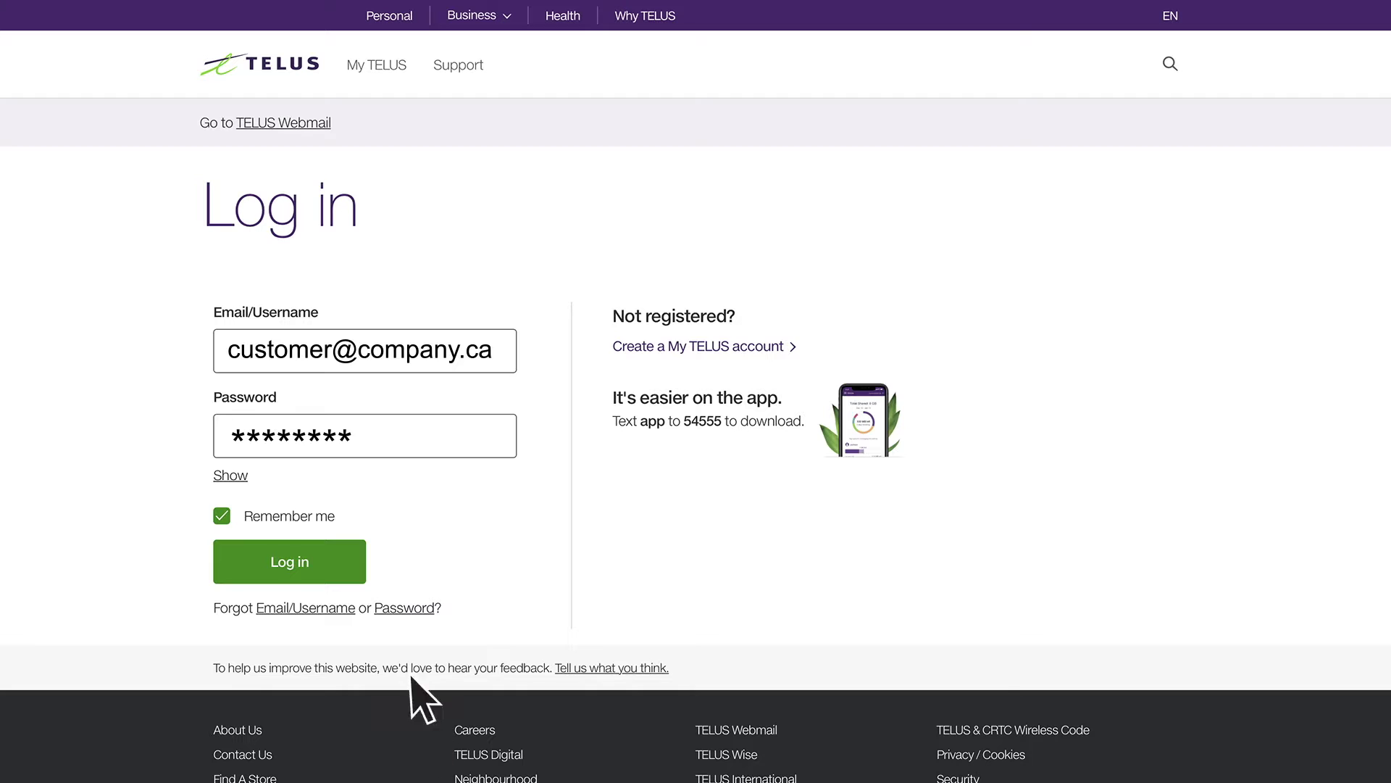
pyautogui.click(335, 570)
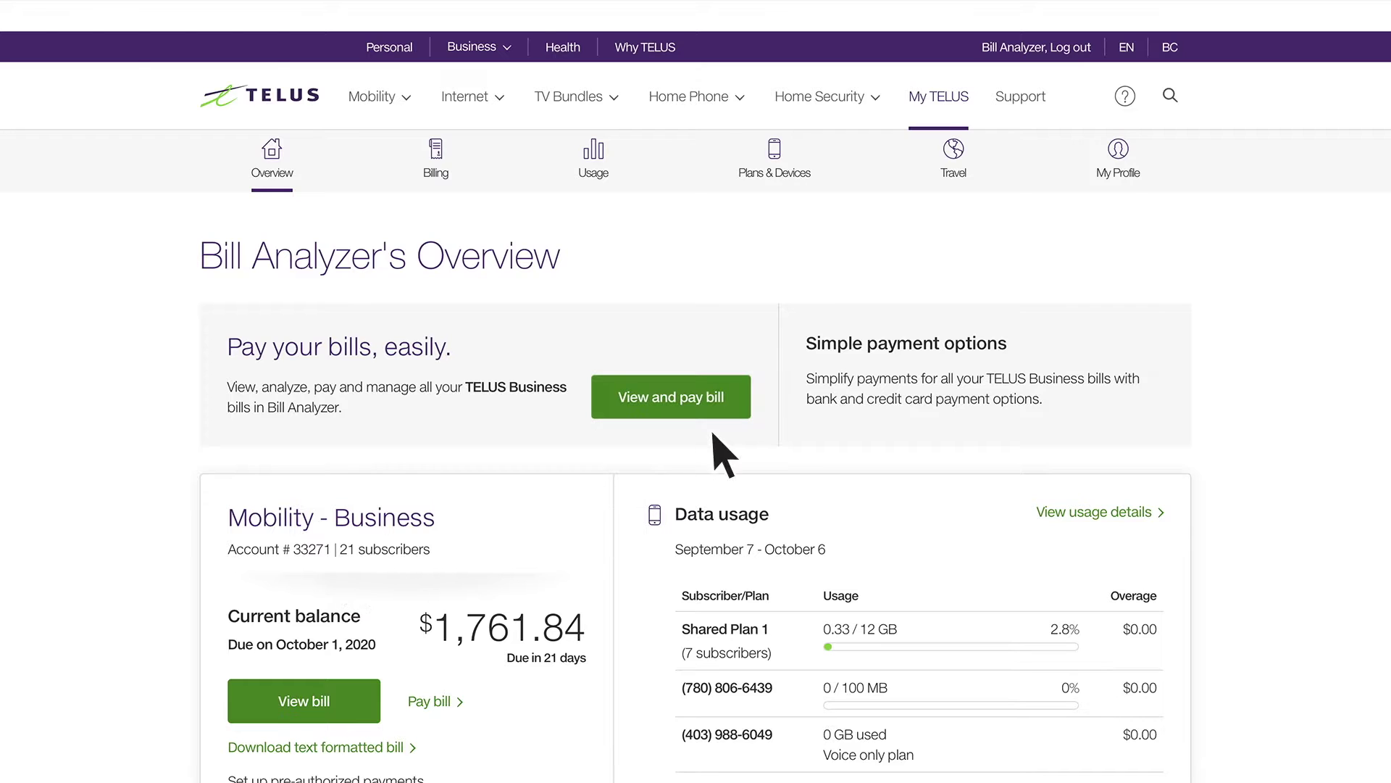
# - Open the Bill Analyzer Premium home from View and pay bill, then go to Manage Statements
pyautogui.click(738, 411)
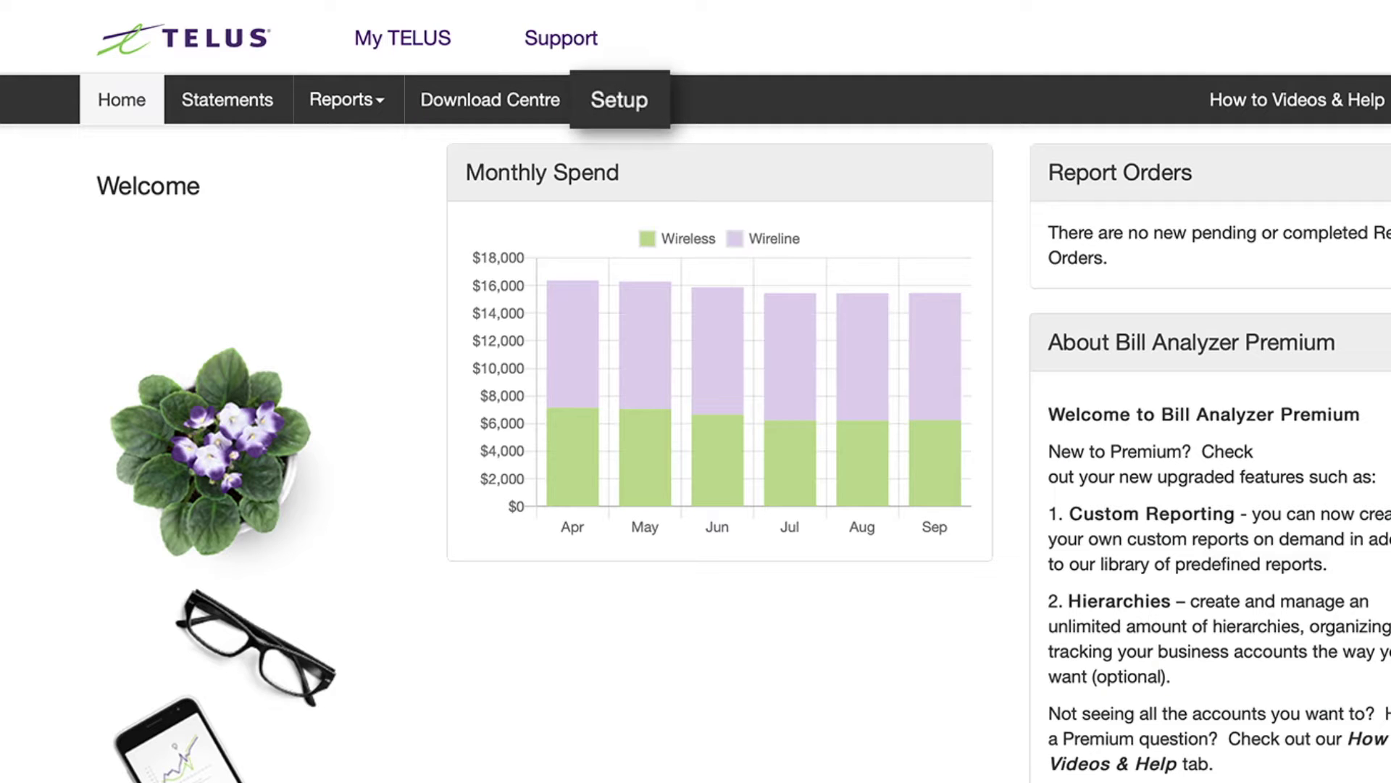
pyautogui.click(258, 118)
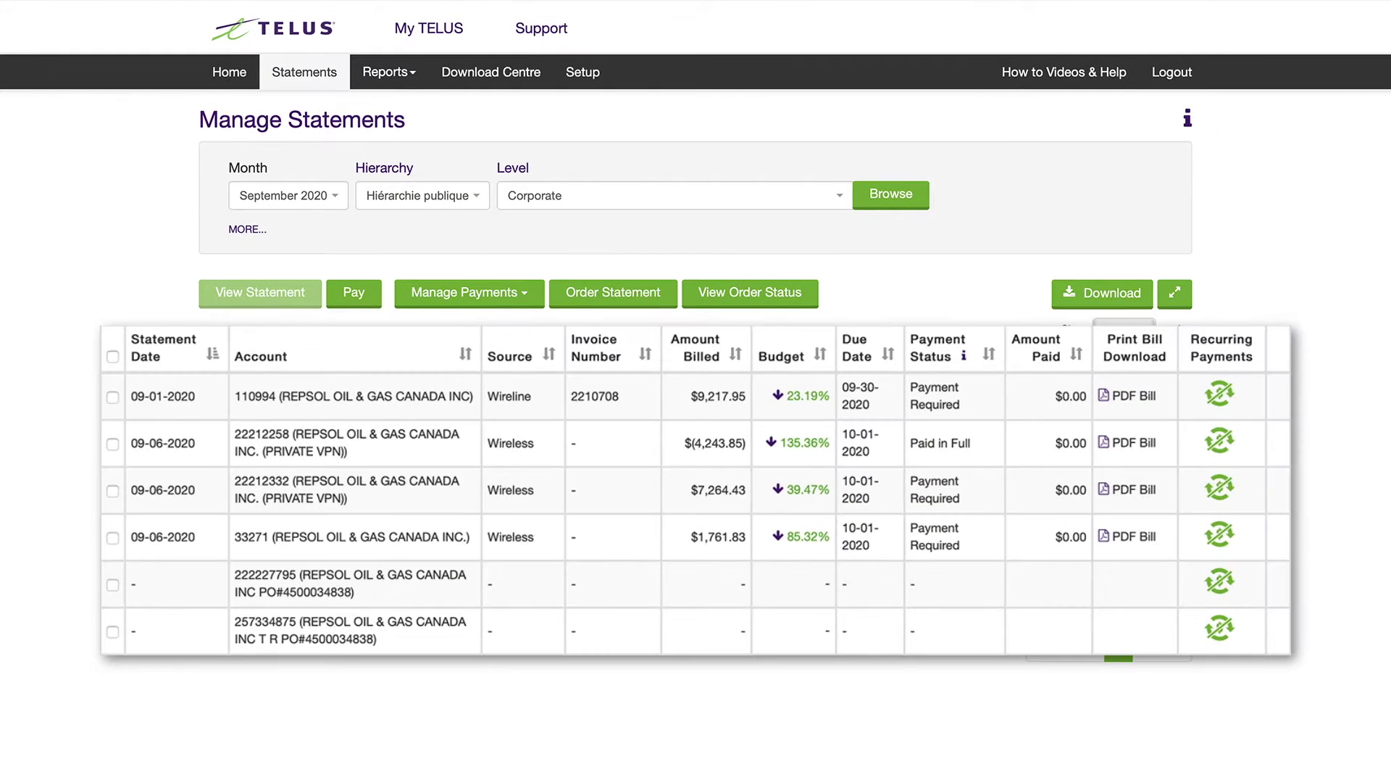
# - Keep September 2020 as the statement month and select the 09-01-2020 wireline statement
pyautogui.click(341, 201)
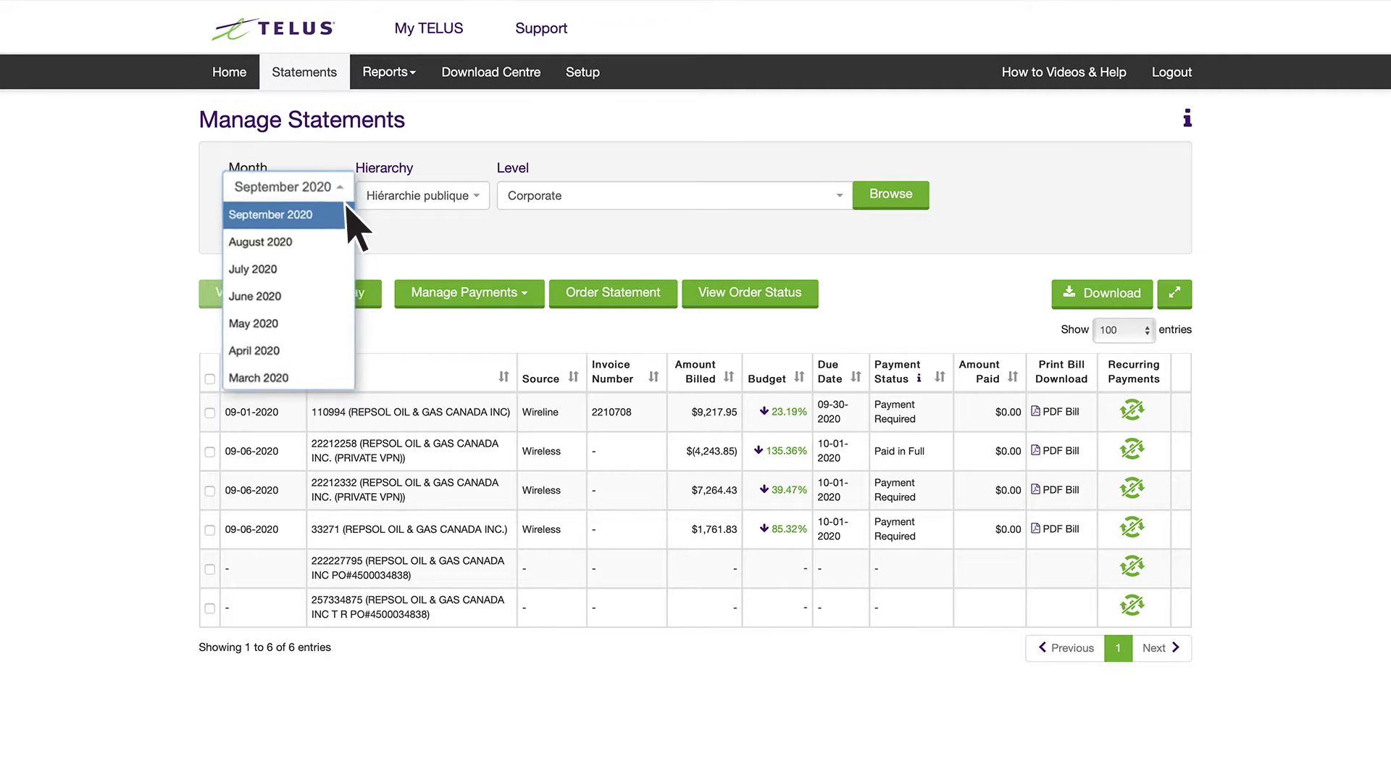
pyautogui.click(243, 217)
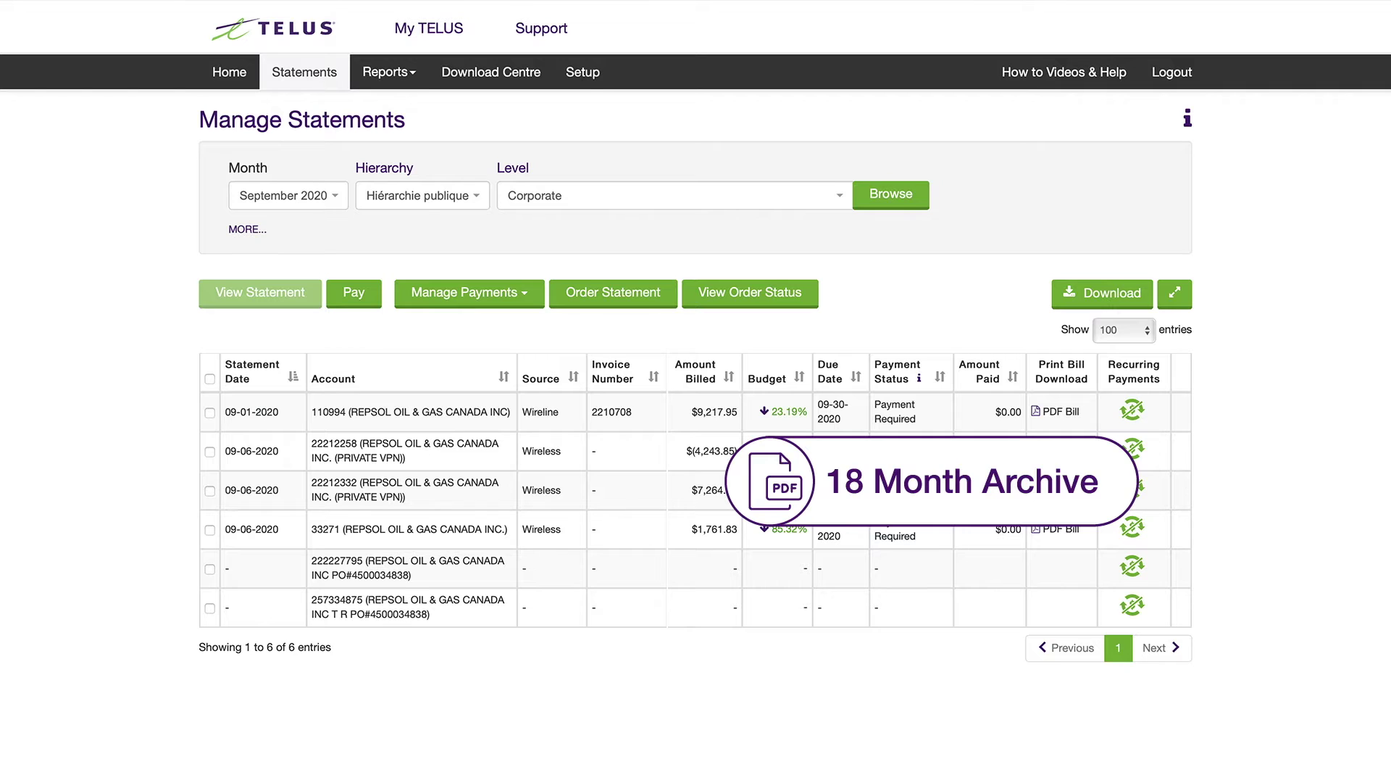
pyautogui.click(210, 412)
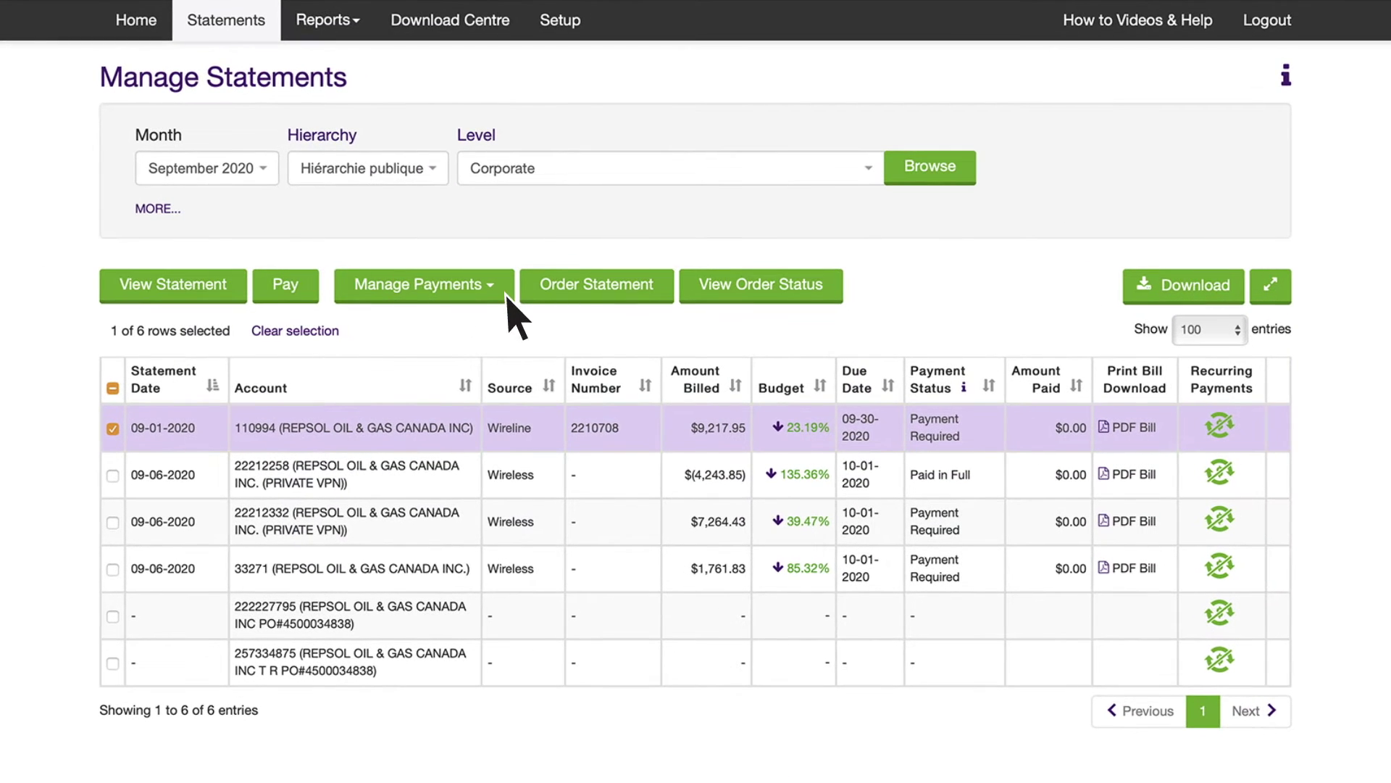
# - Look at the Manage Payments options, dismiss them, and bring up the Reports menu
pyautogui.click(506, 293)
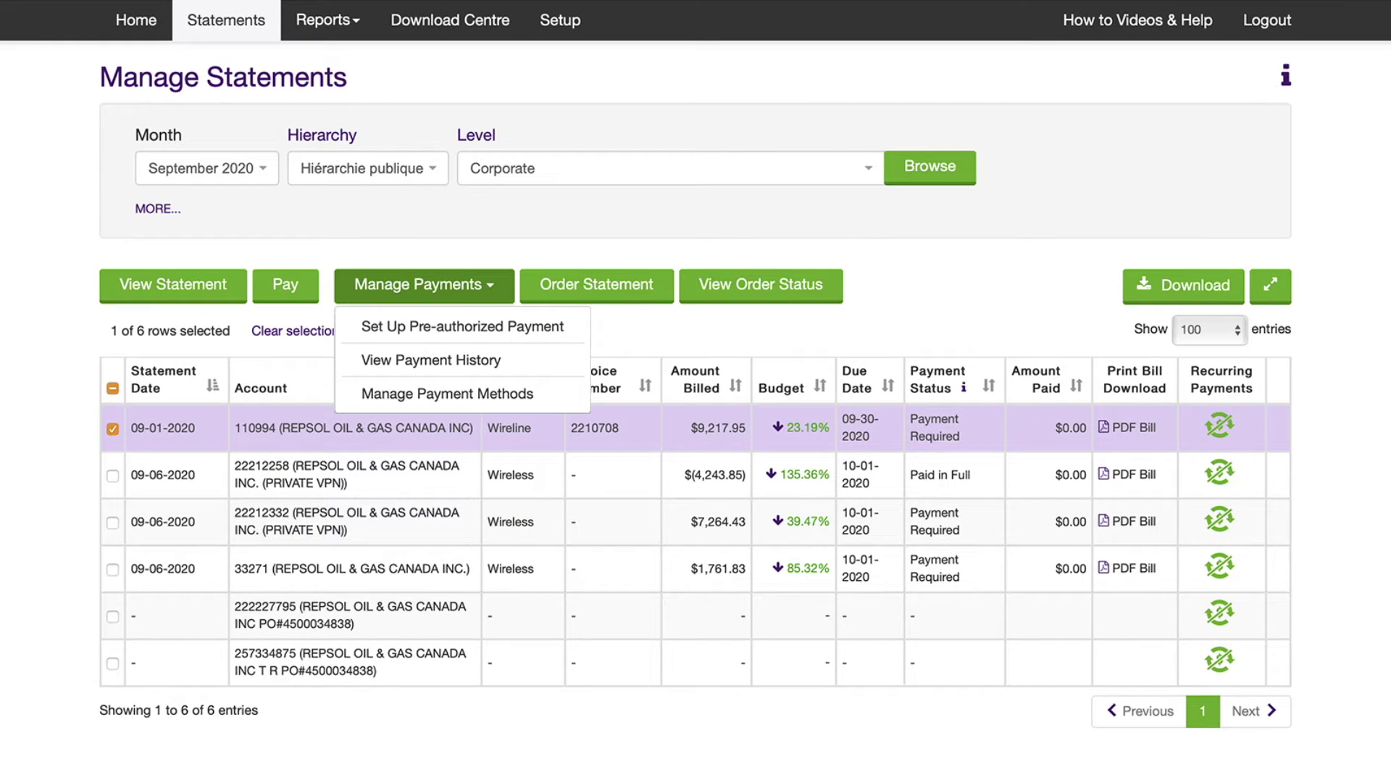
pyautogui.press('Escape')
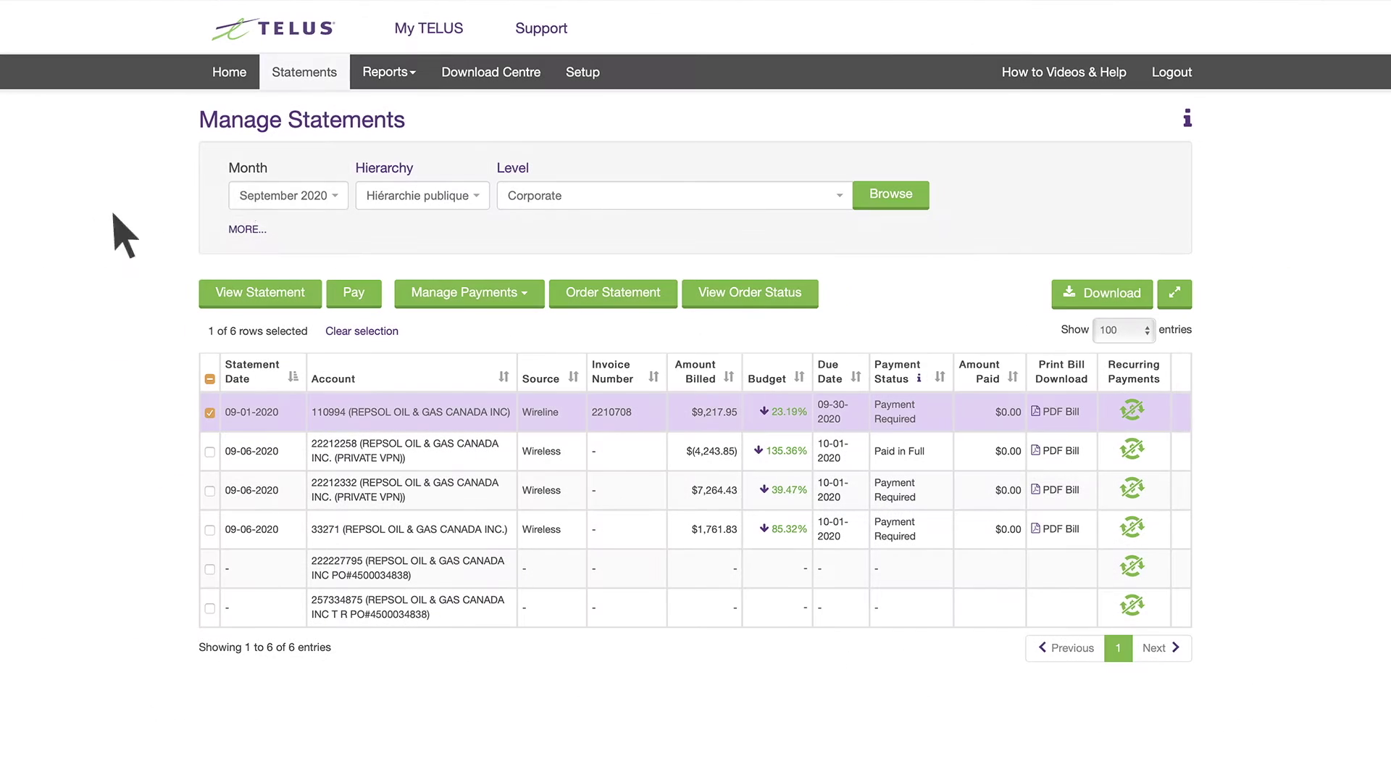
pyautogui.click(368, 33)
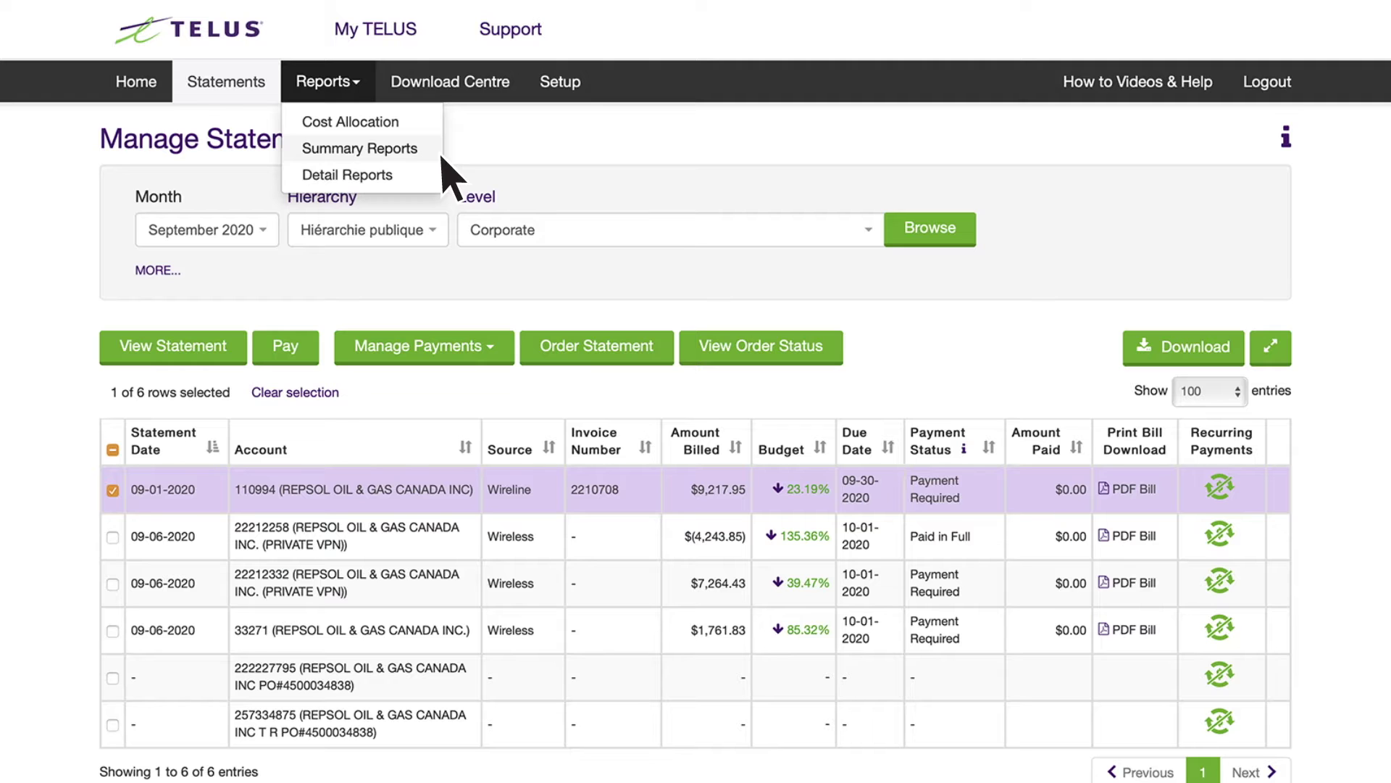
# - Open Detail Reports and scroll through its list of report categories
pyautogui.click(392, 175)
pyautogui.scroll(-5, 32, 223)
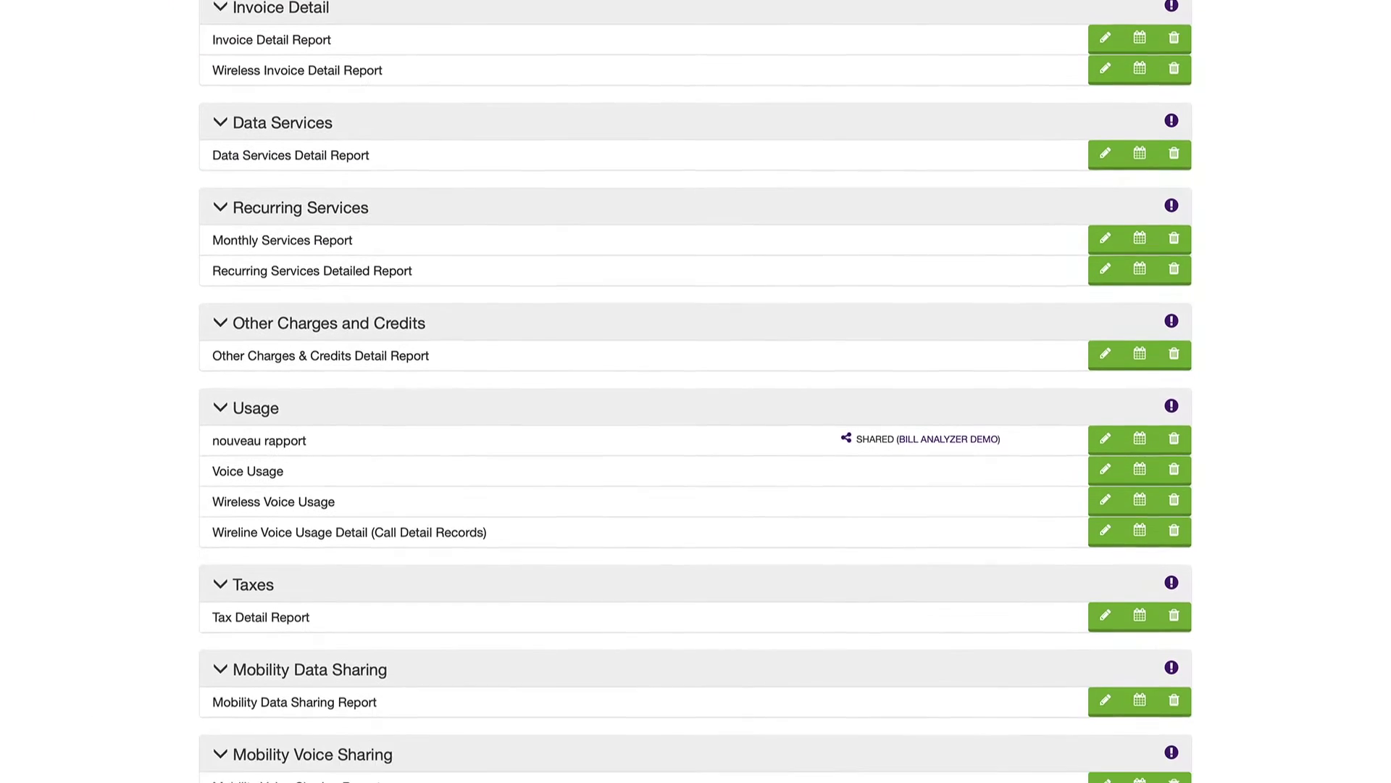
pyautogui.scroll(-2, 696, 391)
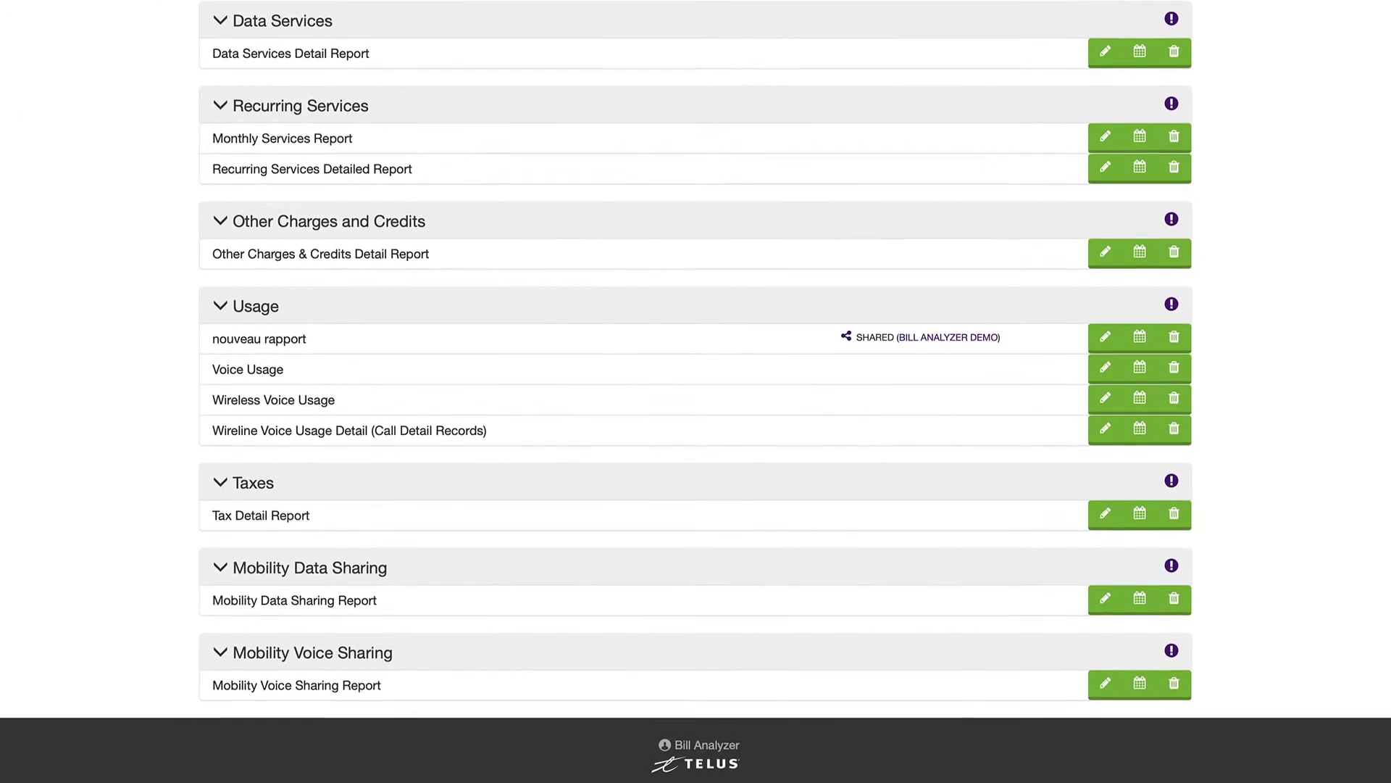
pyautogui.scroll(7, 696, 391)
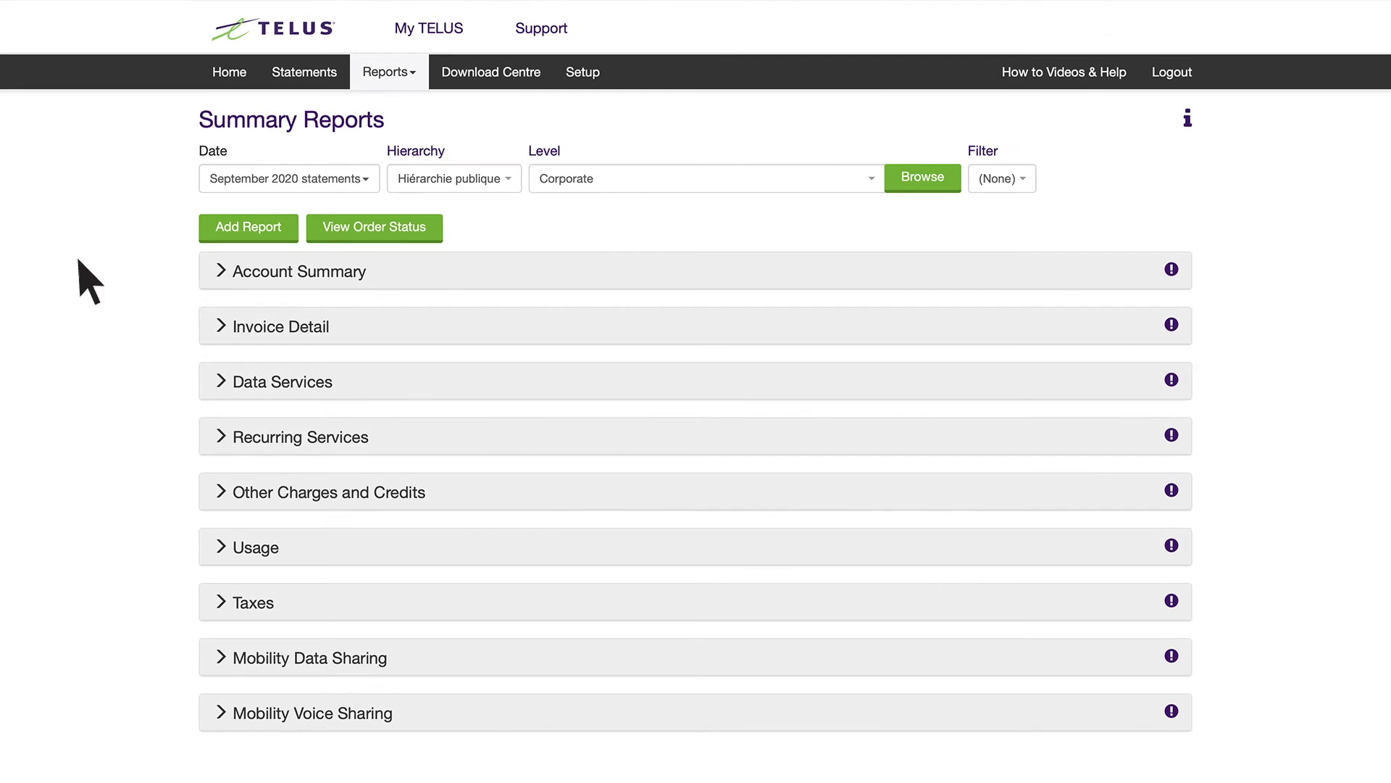
# - Expand the Account Summary, Invoice Detail, Data Services, Recurring Services and Other Charges and Credits groups
pyautogui.click(224, 281)
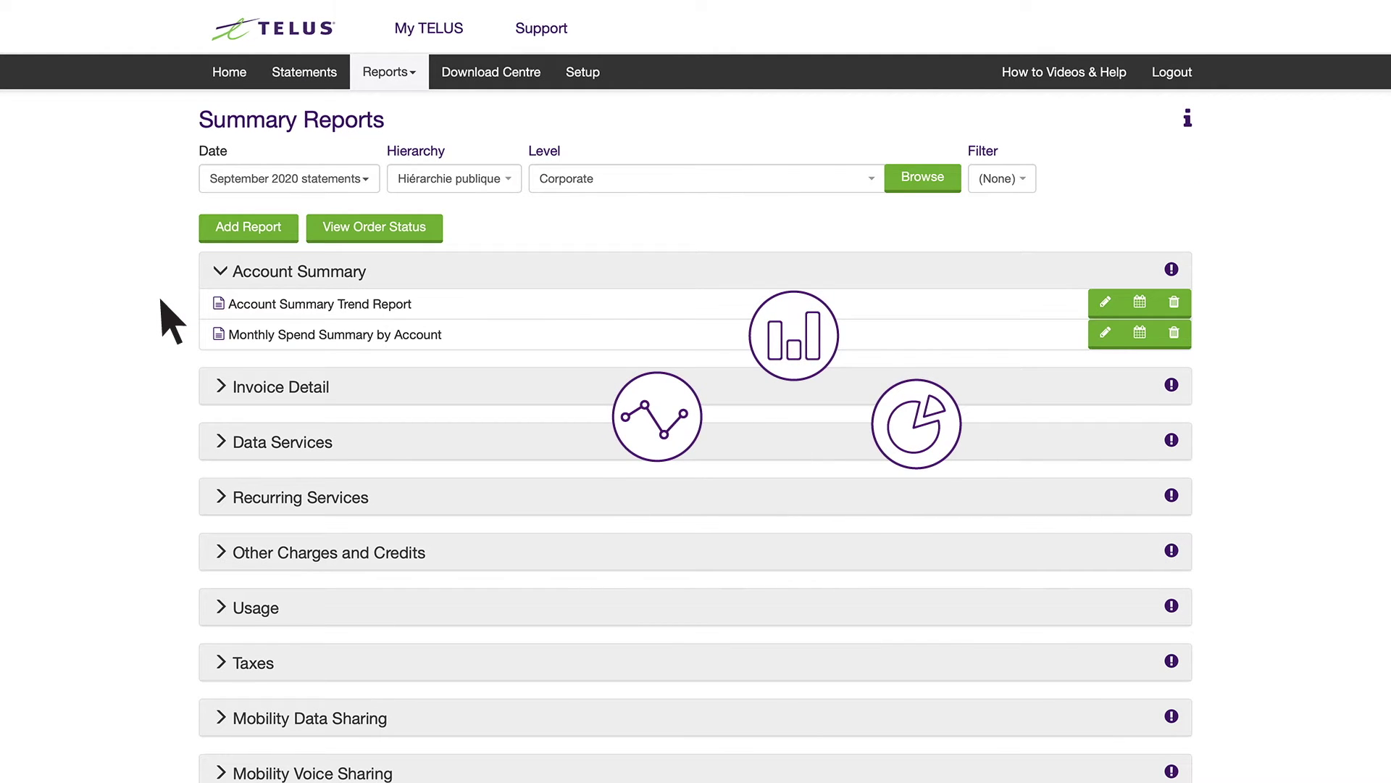
pyautogui.click(227, 397)
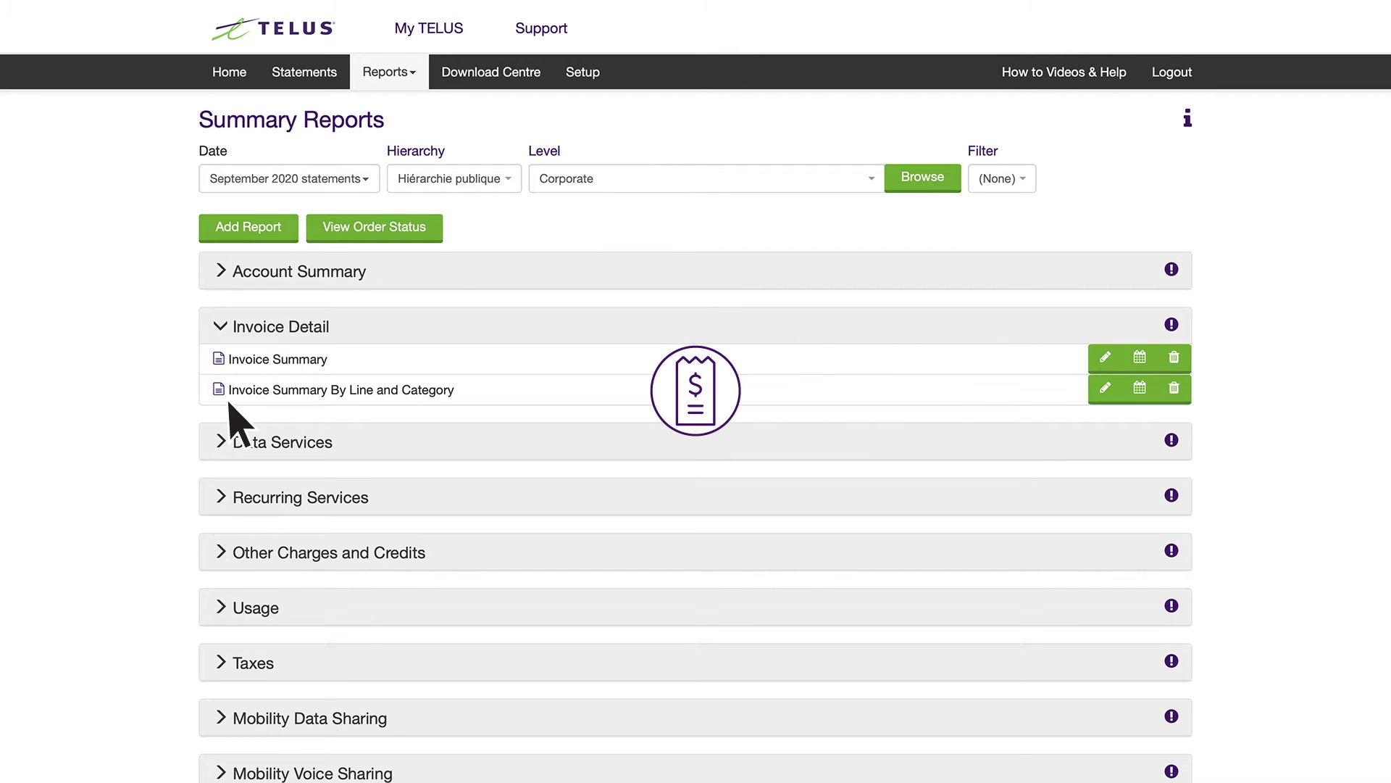
pyautogui.click(224, 450)
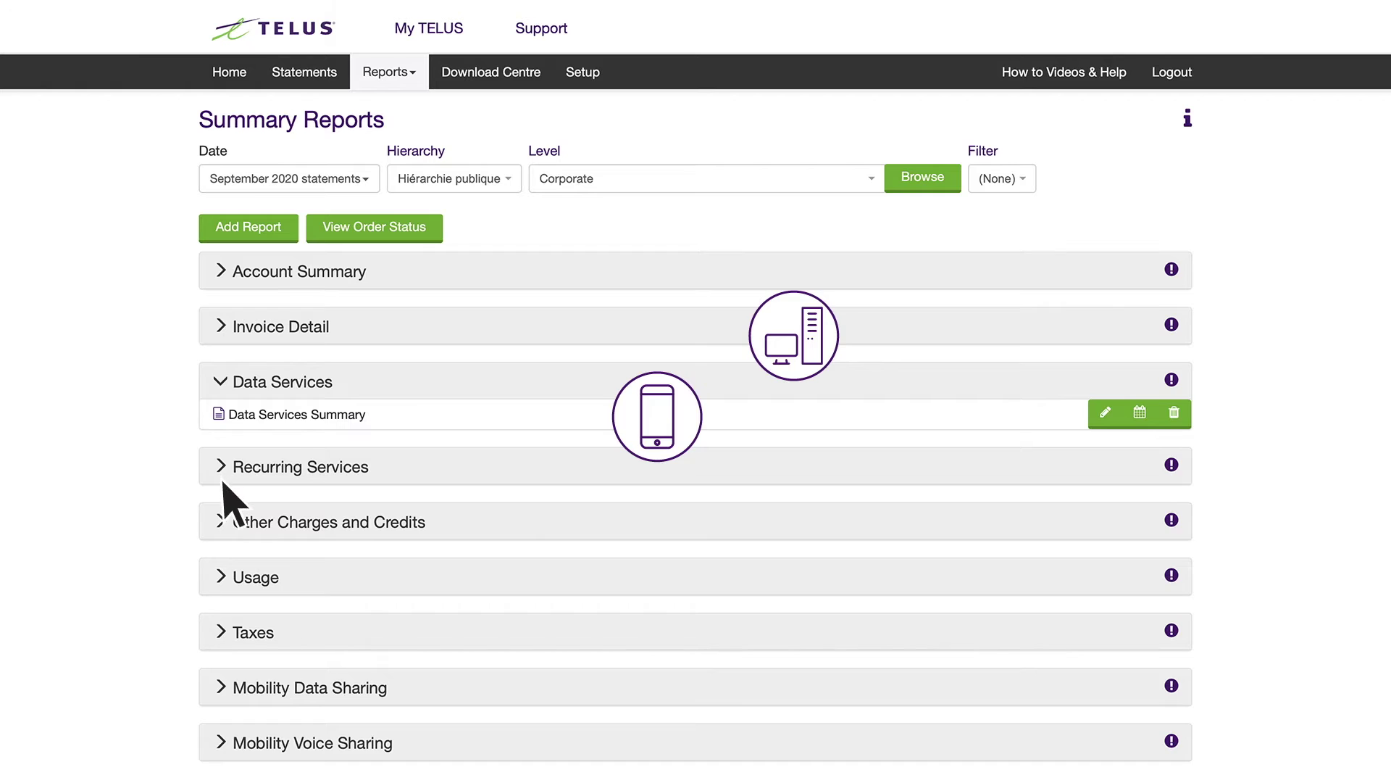
pyautogui.click(223, 477)
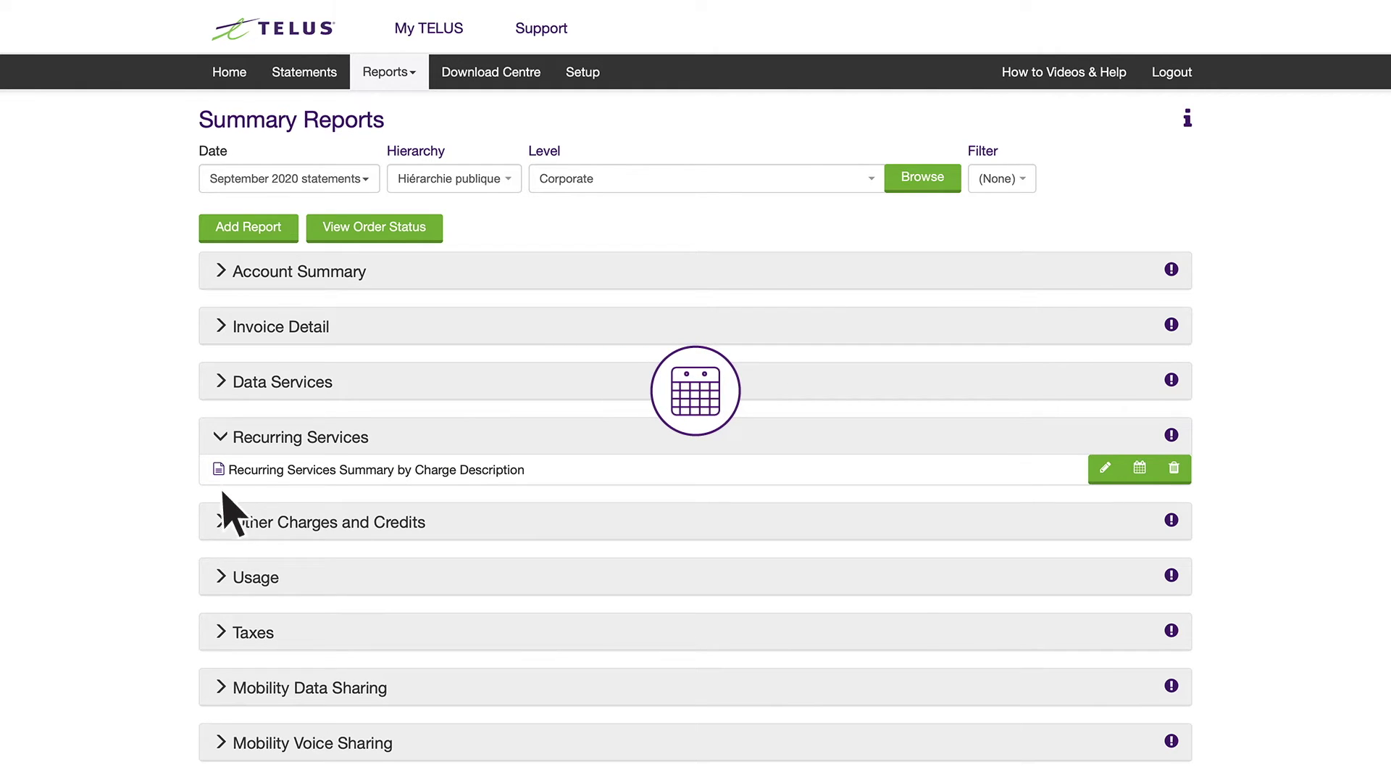
pyautogui.click(222, 523)
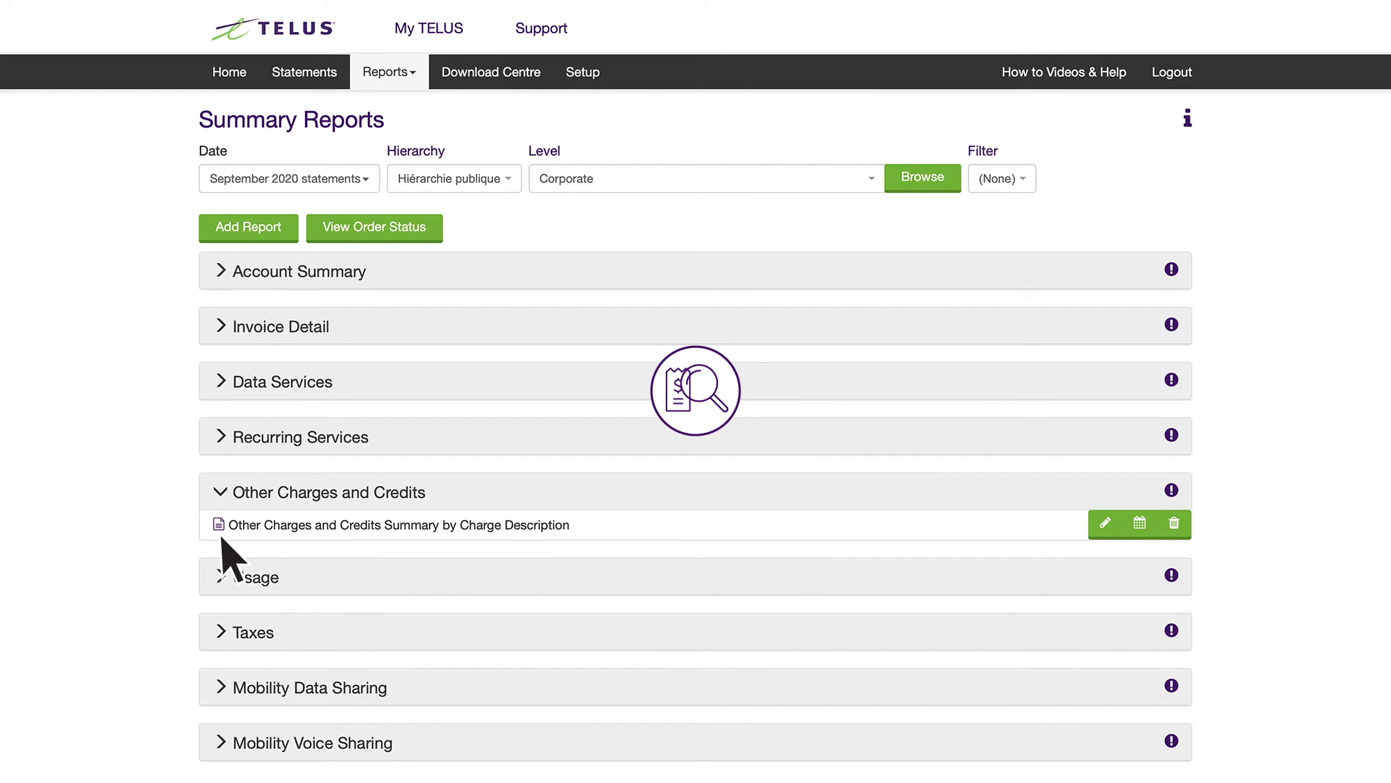
pyautogui.scroll(-3, 222, 540)
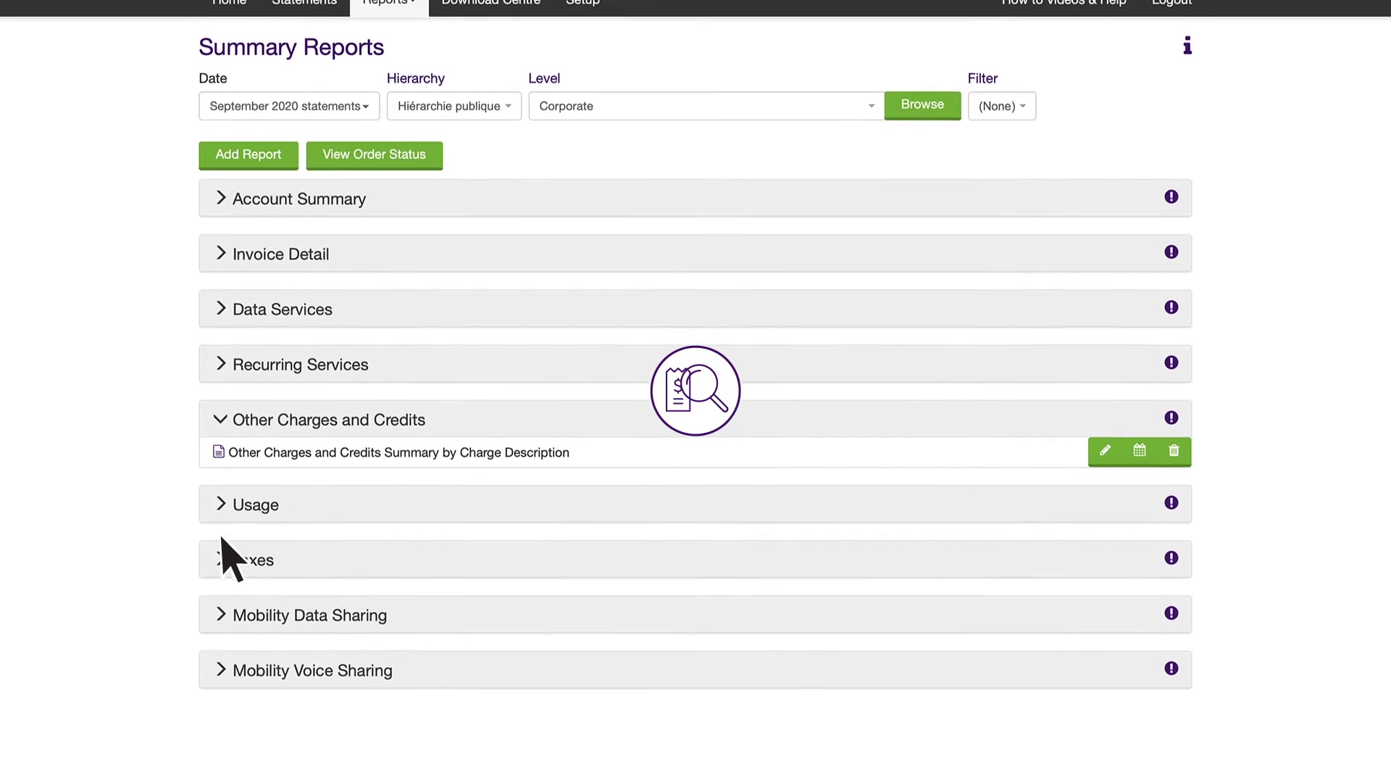
# - Expand the Usage, Taxes, Mobility Data Sharing and Mobility Voice Sharing report categories
pyautogui.click(222, 505)
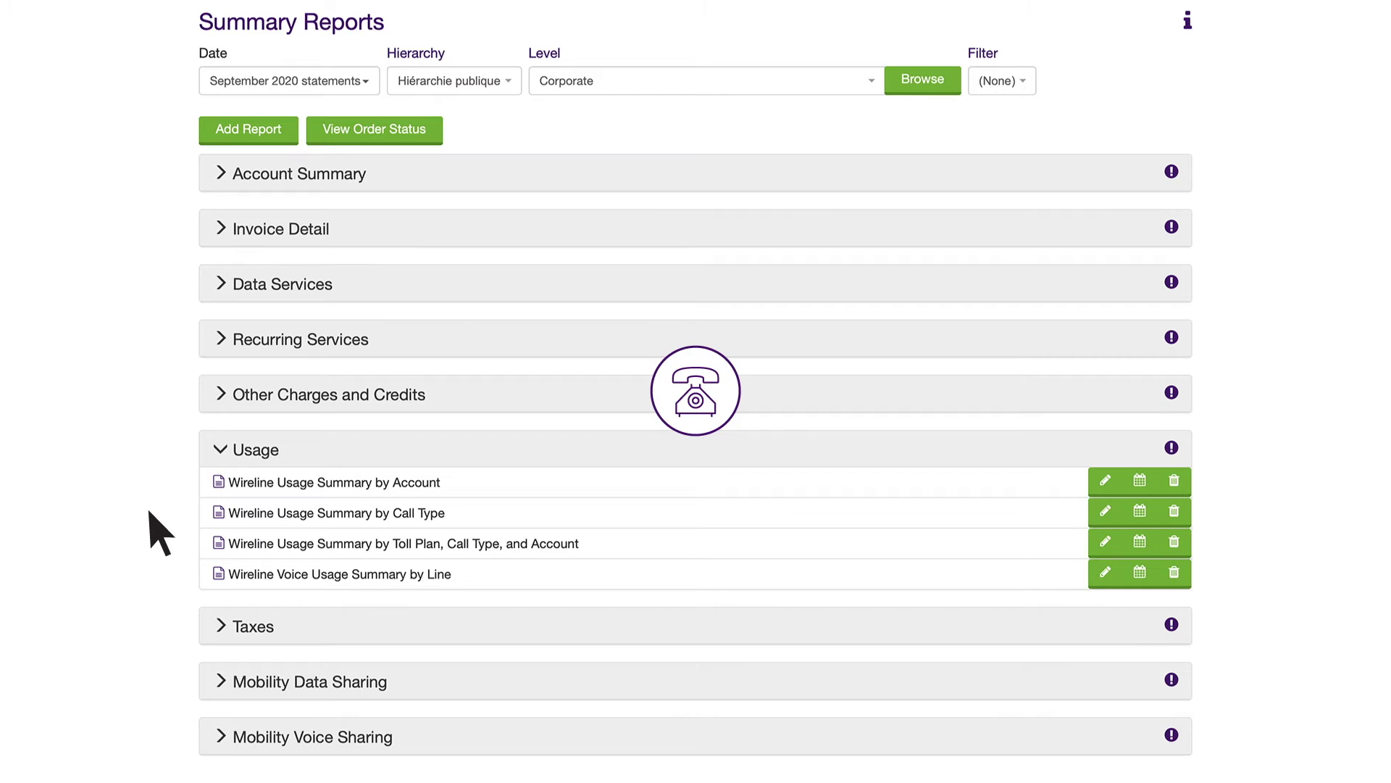
pyautogui.click(221, 625)
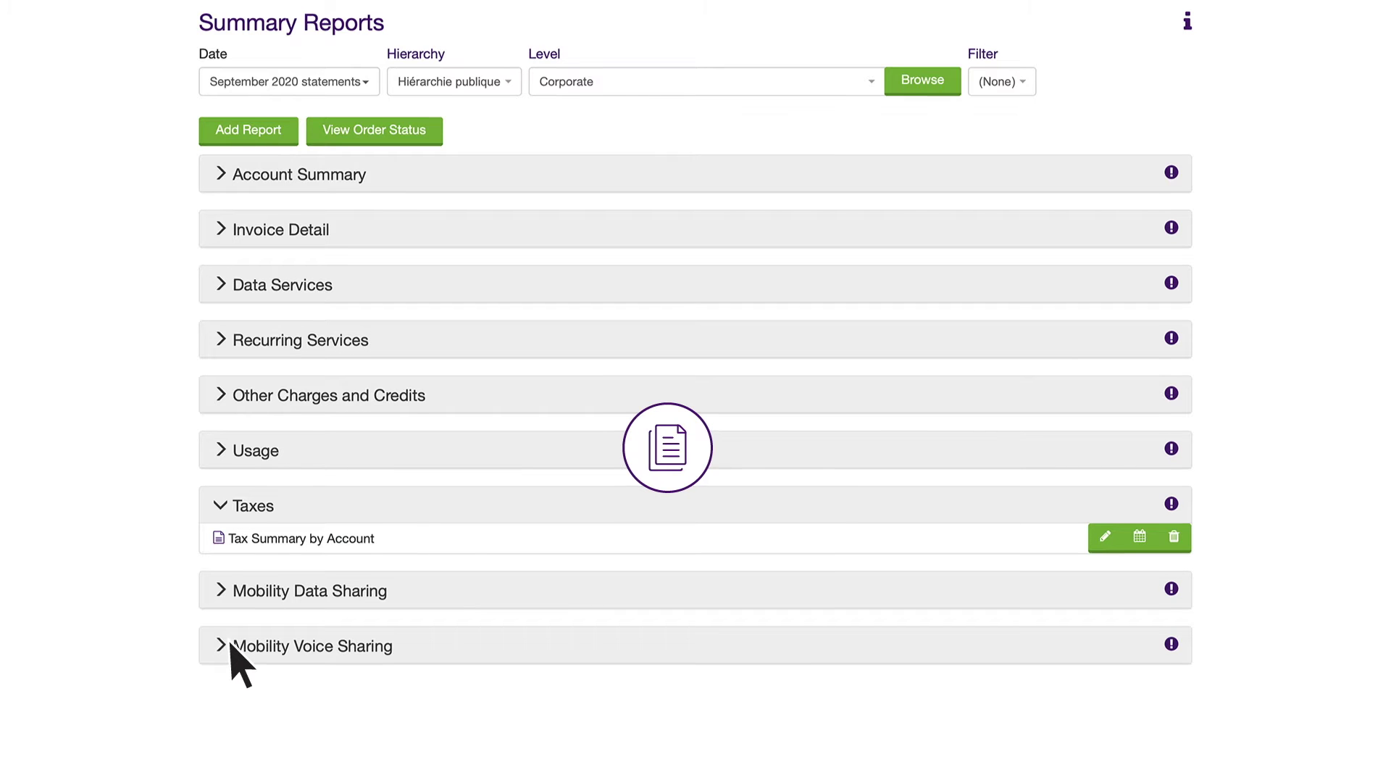
pyautogui.scroll(-1, 232, 652)
pyautogui.click(222, 540)
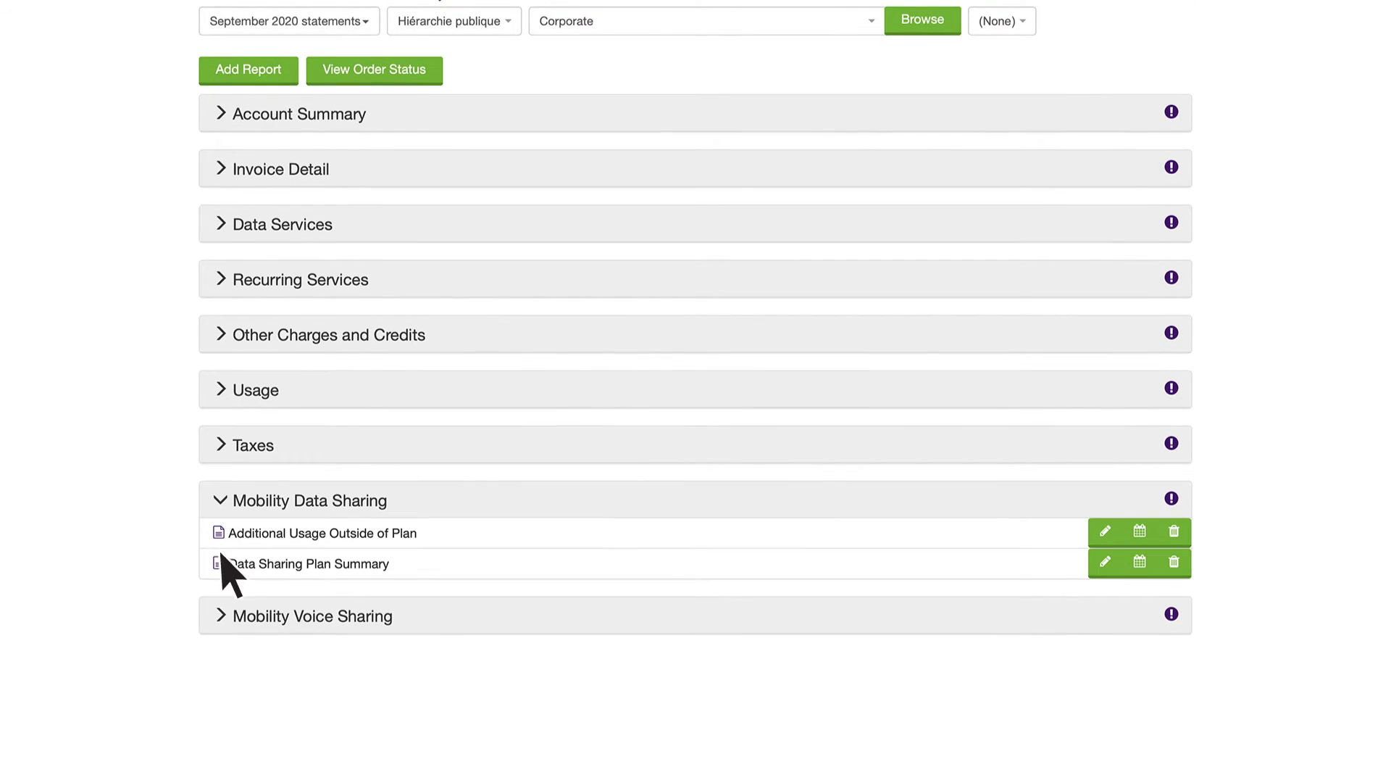
pyautogui.click(219, 621)
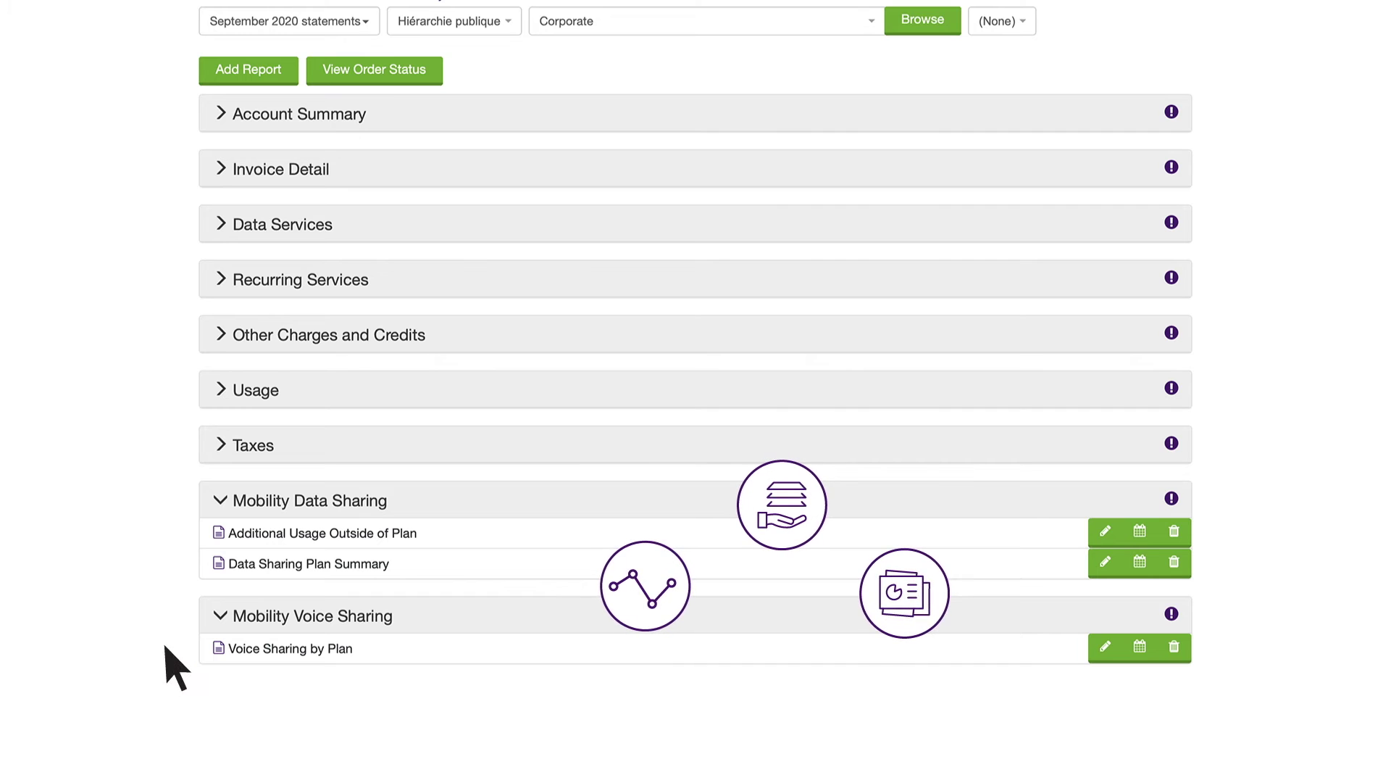
pyautogui.scroll(5, 174, 666)
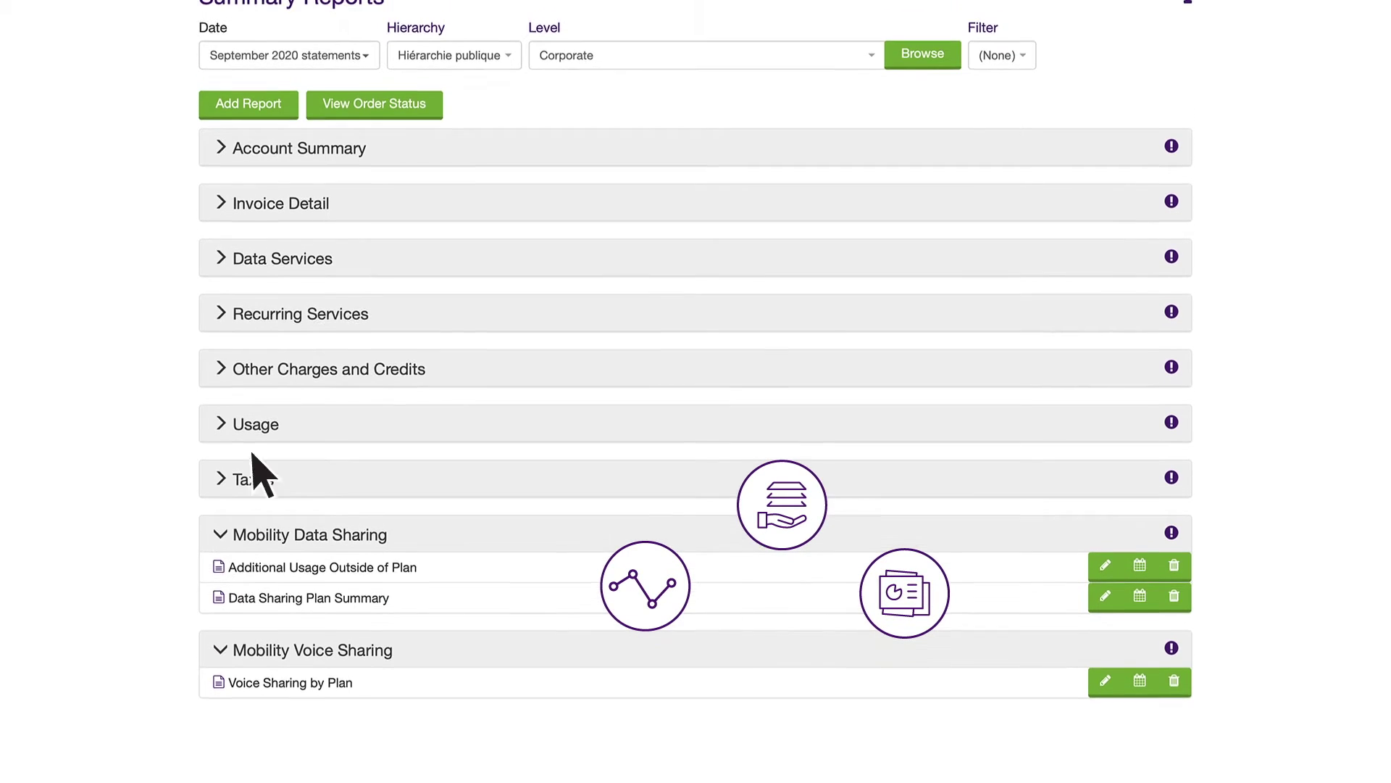
pyautogui.click(424, 70)
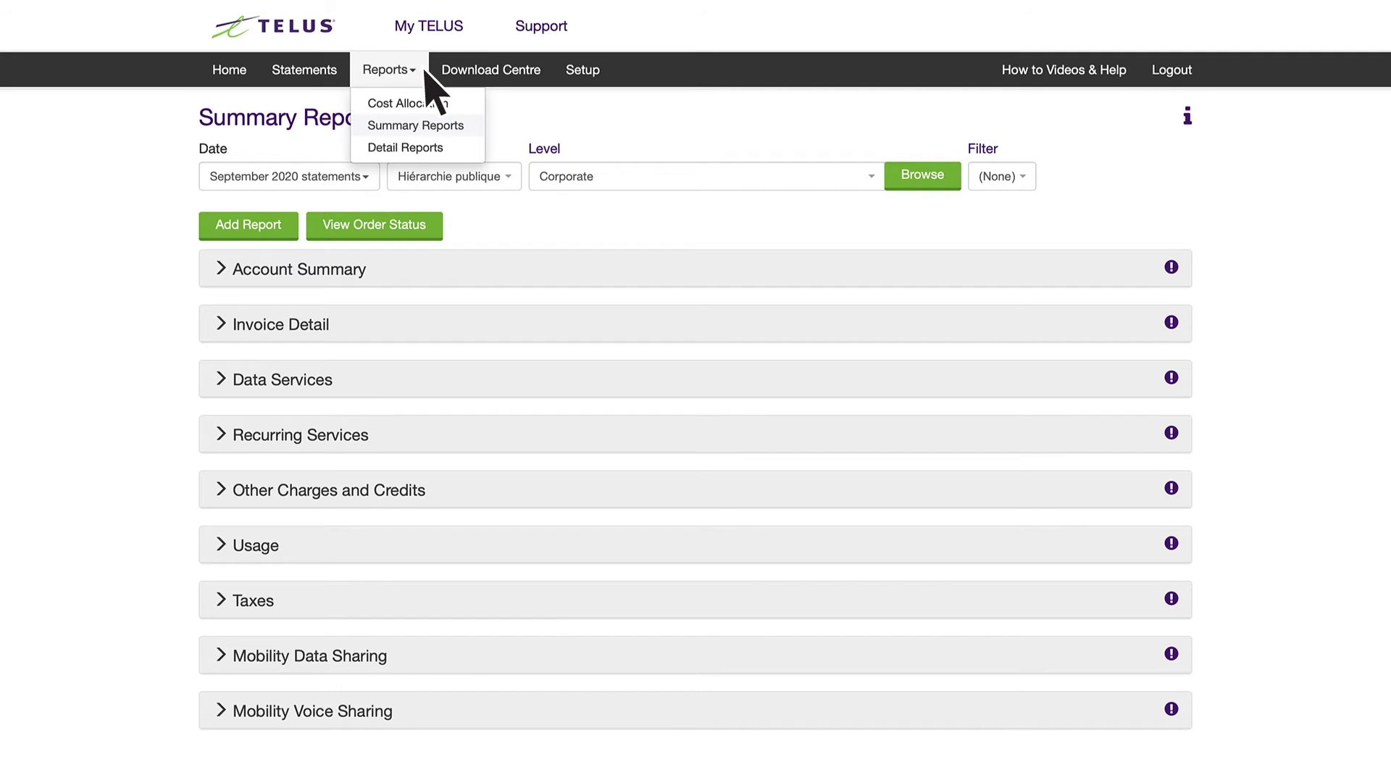
# - Switch to Detail Reports, then view the hierarchy's Tree Builder, hierarchy list and Edit Levels pages
pyautogui.click(478, 148)
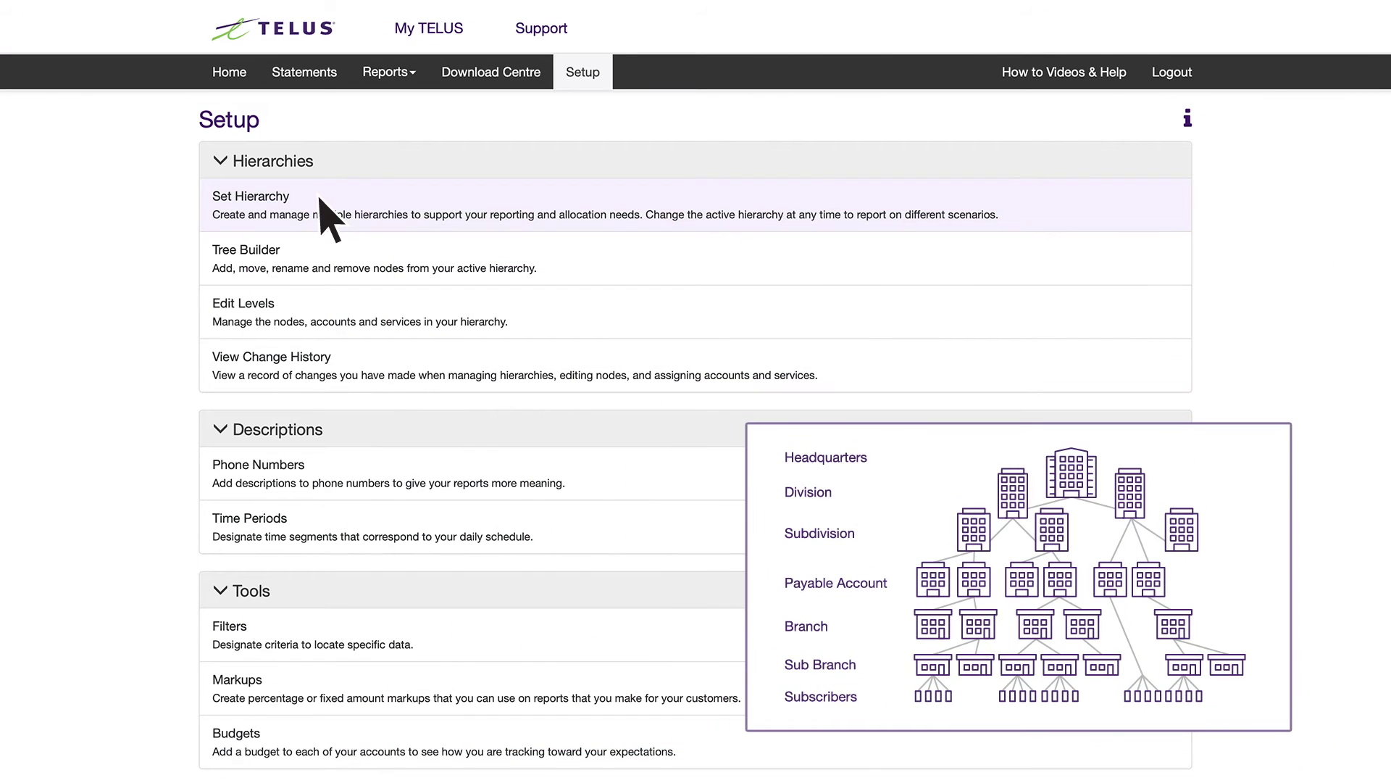
pyautogui.click(320, 200)
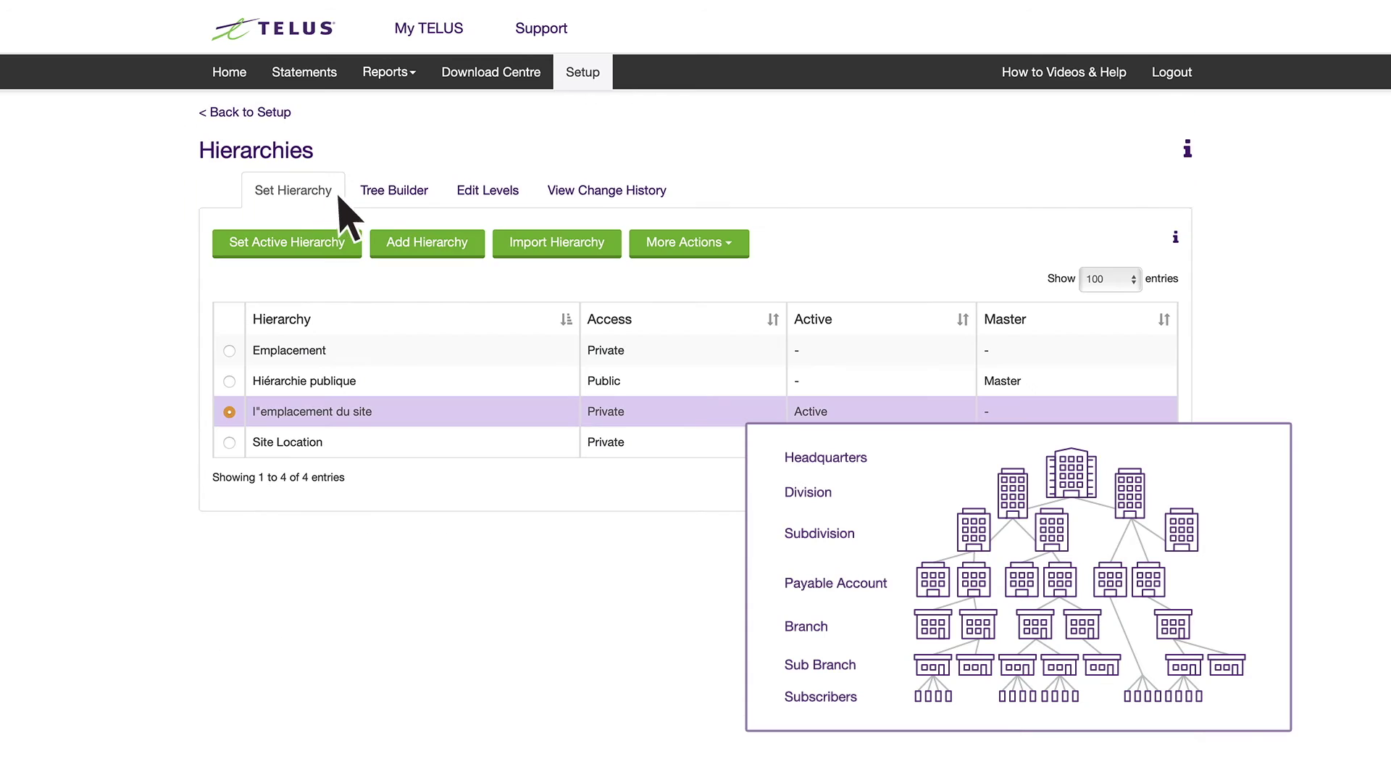
pyautogui.click(439, 204)
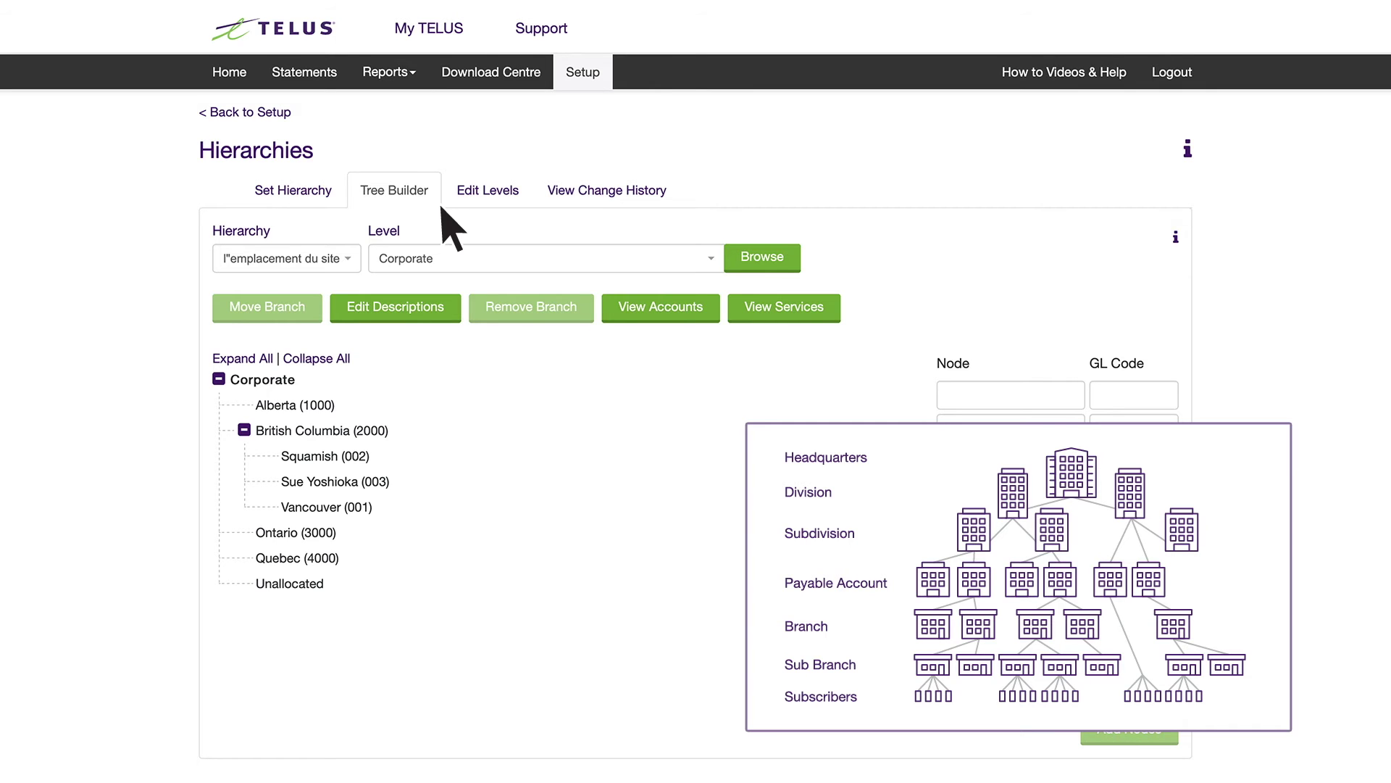
pyautogui.click(337, 203)
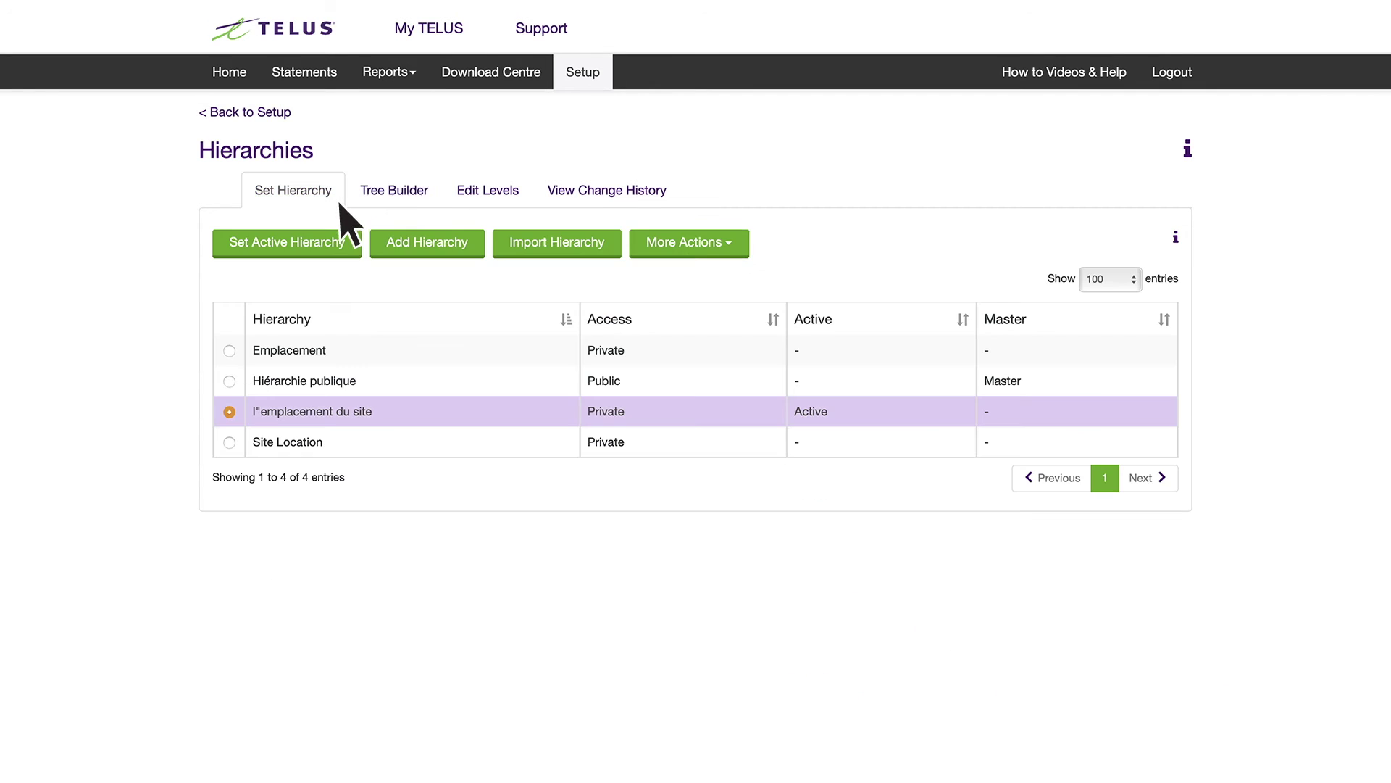
pyautogui.click(532, 210)
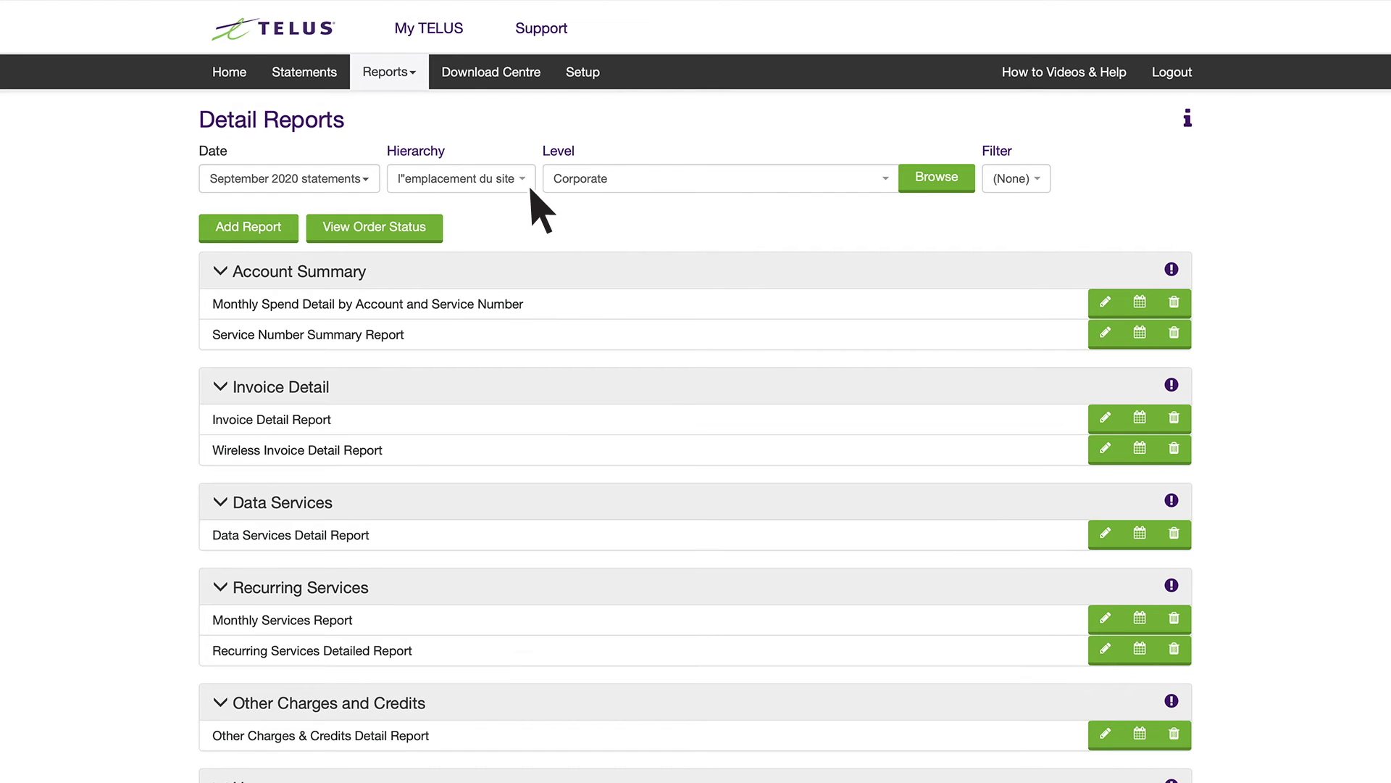
# - Keep Corporate as the hierarchy reporting level and open the Invoice Detail Report
pyautogui.click(531, 181)
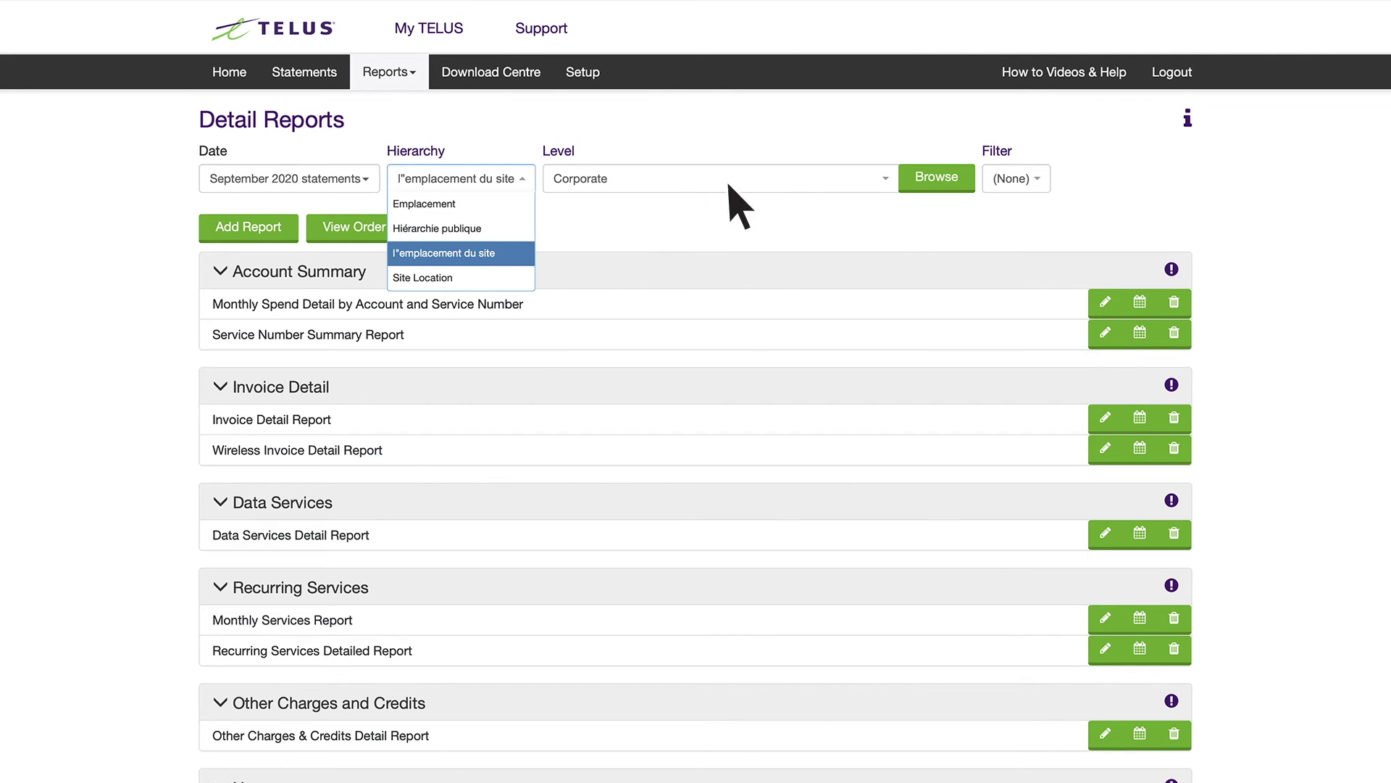
pyautogui.click(888, 186)
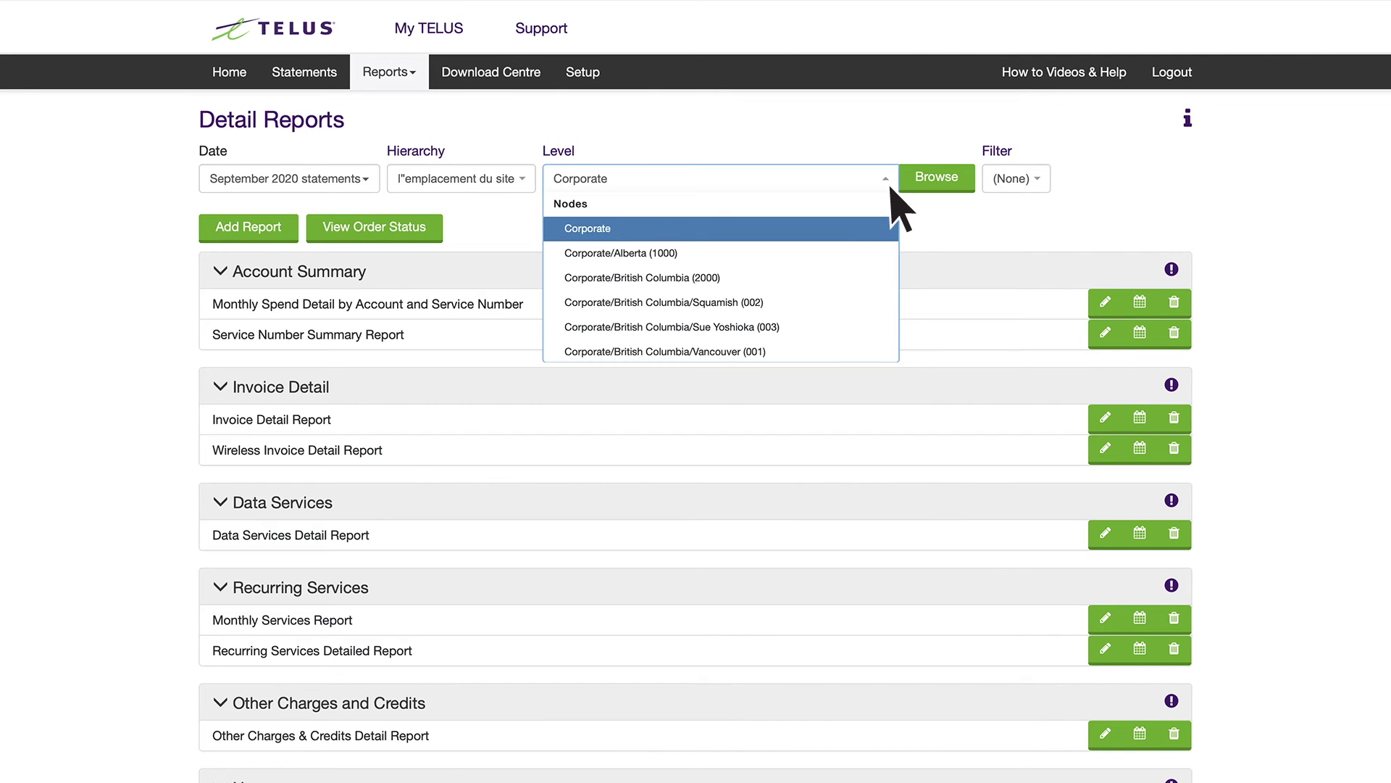
pyautogui.click(891, 187)
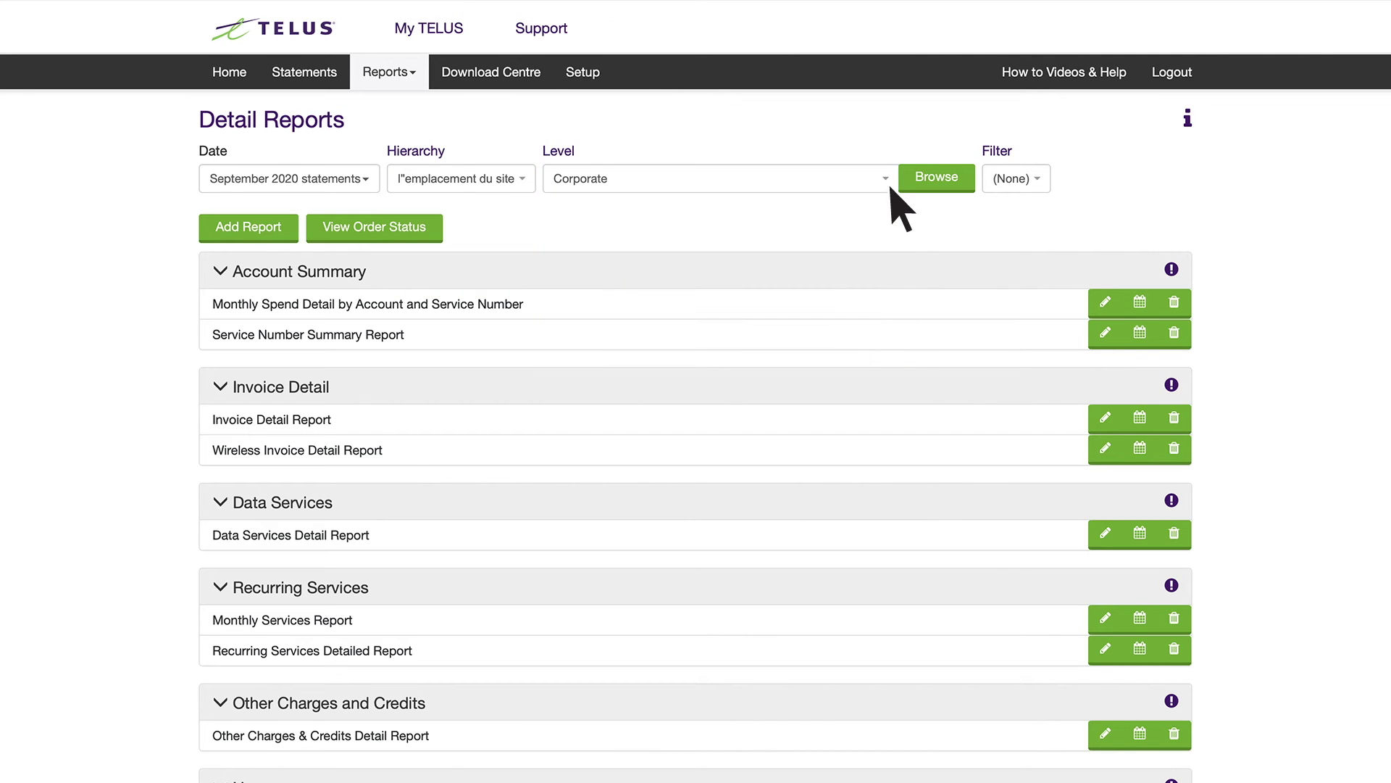
pyautogui.click(370, 432)
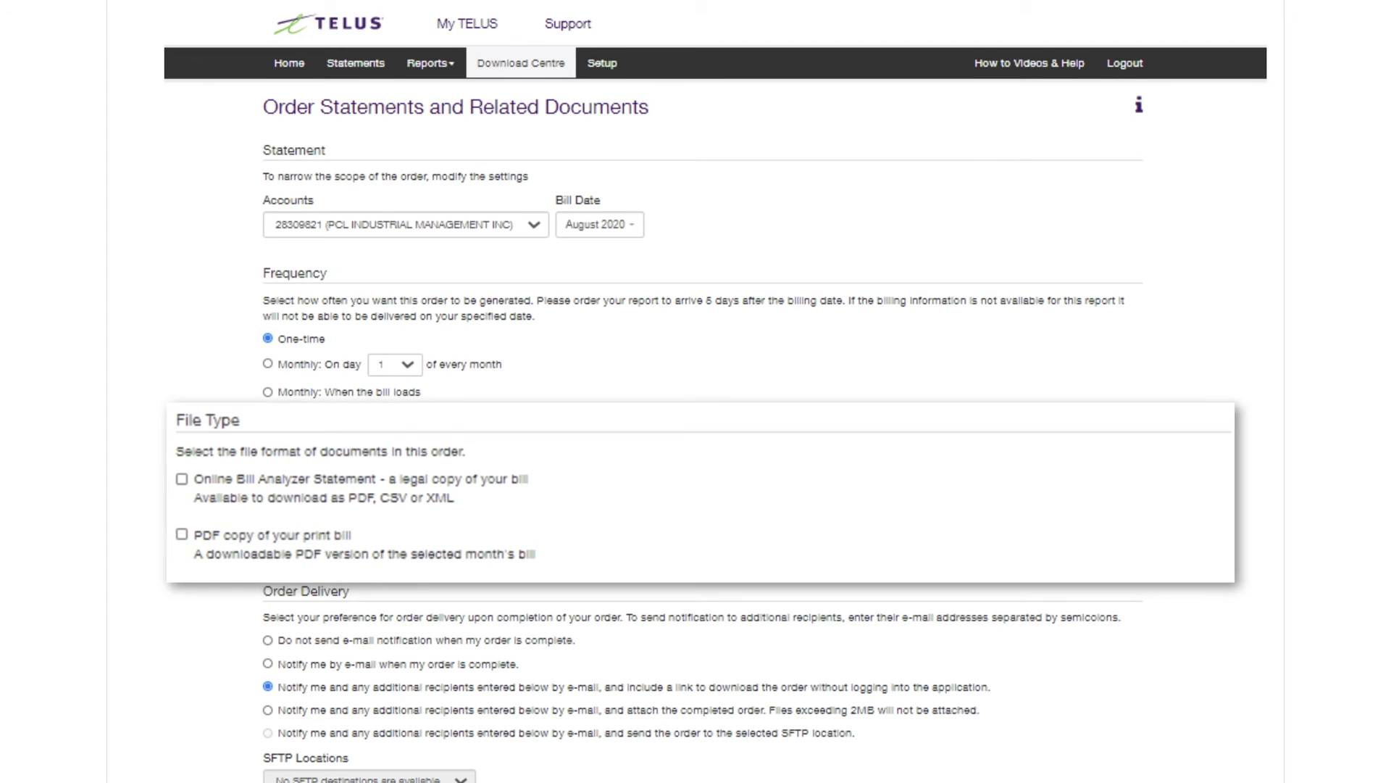
# - Scroll through the Order Statements and Related Documents ordering and delivery options
pyautogui.scroll(-3, 696, 391)
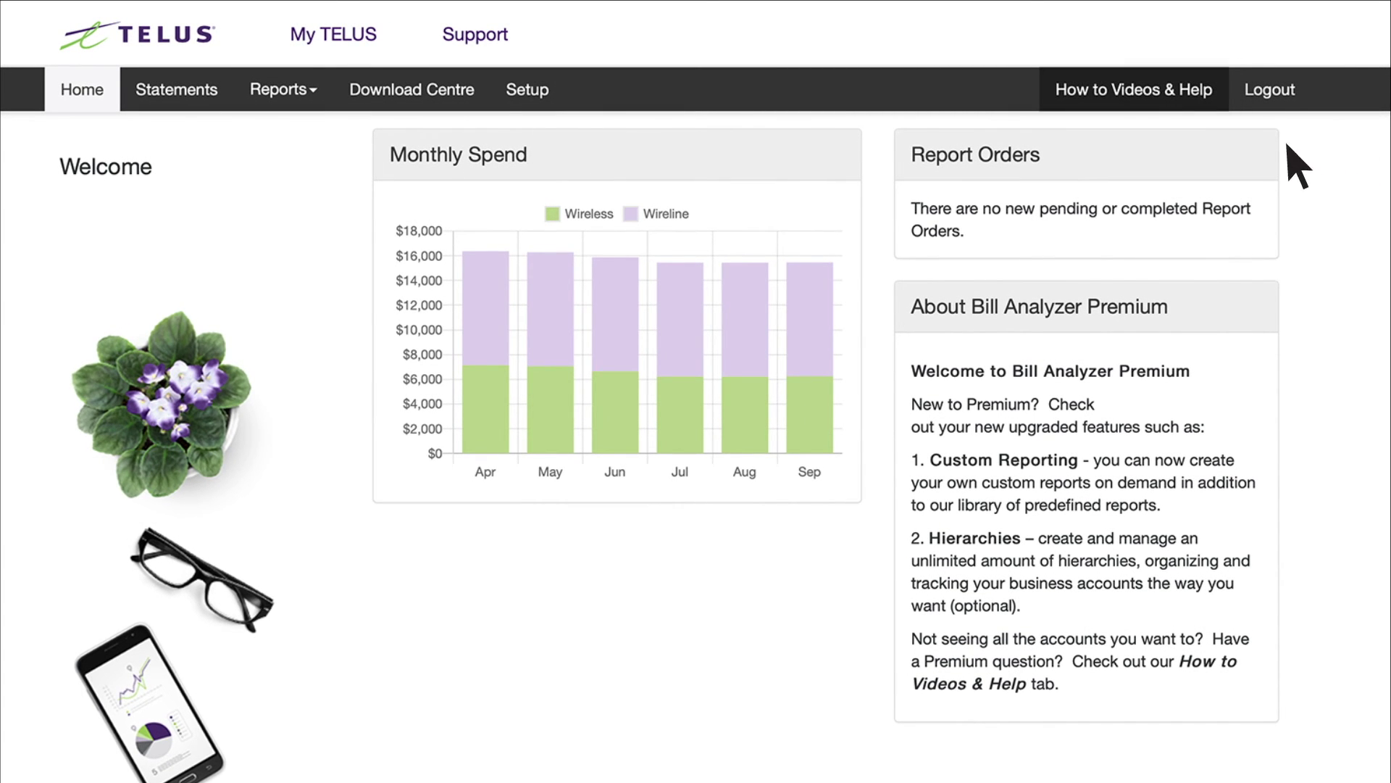
# - Go to How to Videos & Help from the top navigation bar
pyautogui.click(1173, 102)
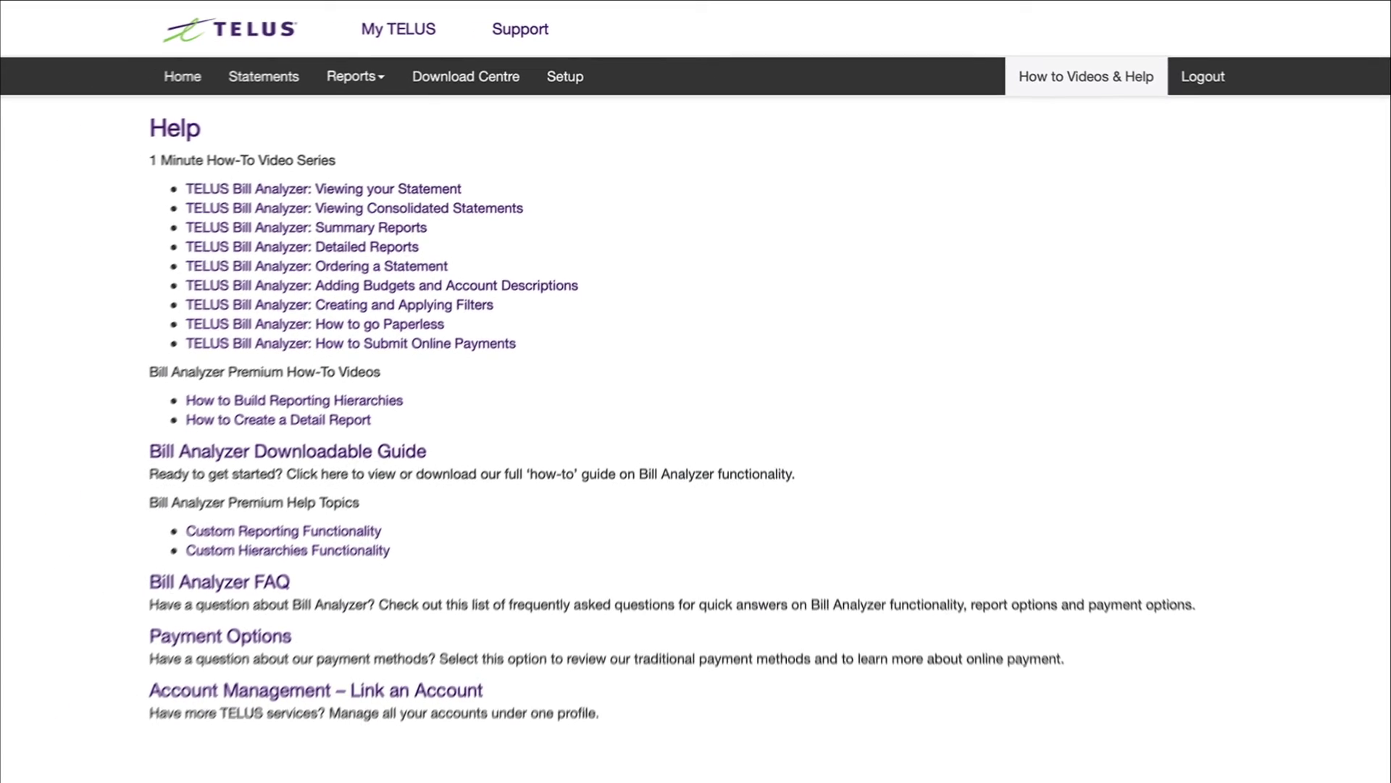